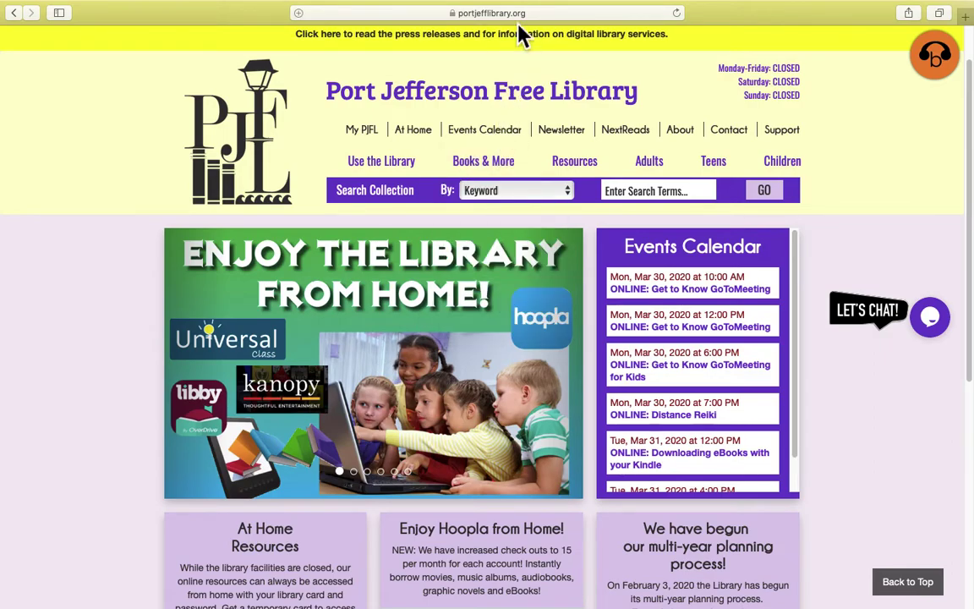
Go to the library's Research Databases page from the Books & More menu
mouse_move(522, 169)
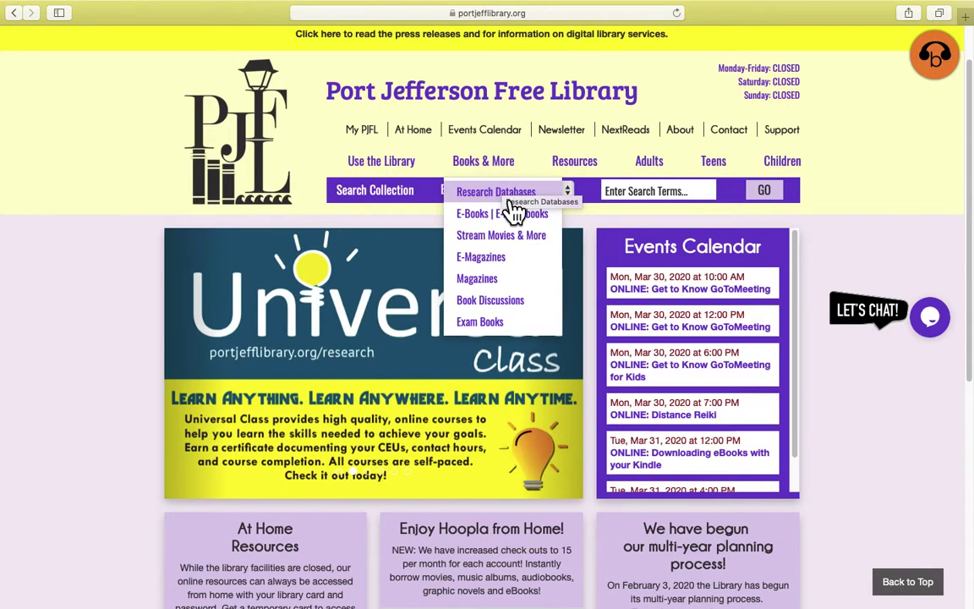
left_click(511, 199)
Open the Law Depot 'In Library & Home Use Link' listed under Law & Government databases
scroll(452, 363, "down", 3)
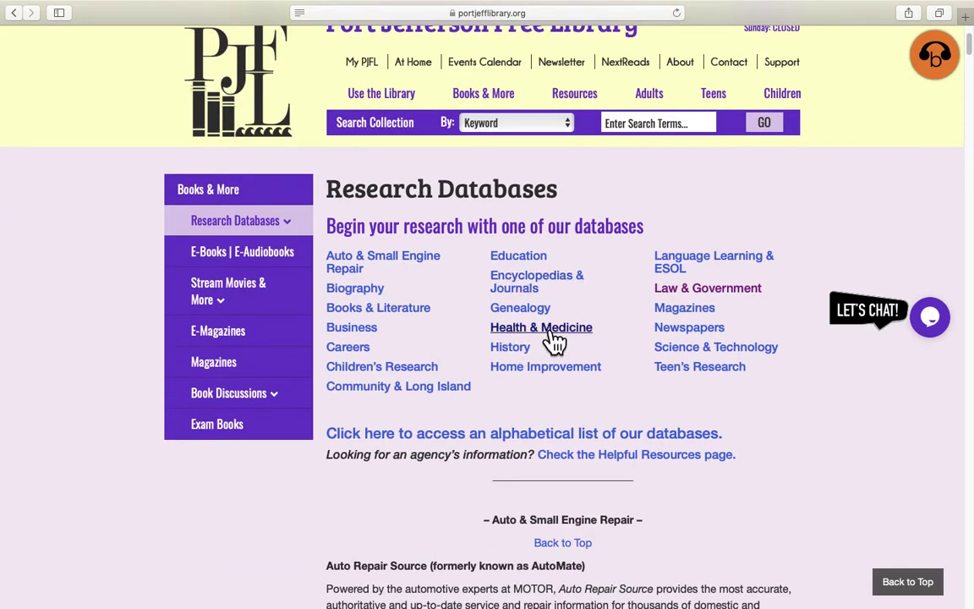
scroll(551, 341, "down", 1)
scroll(548, 341, "down", 3)
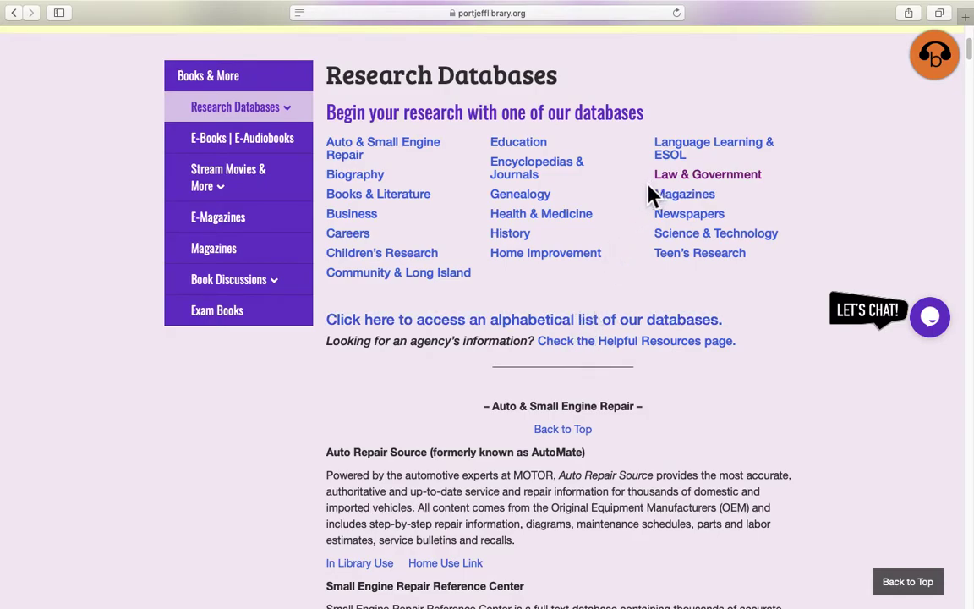
left_click(723, 183)
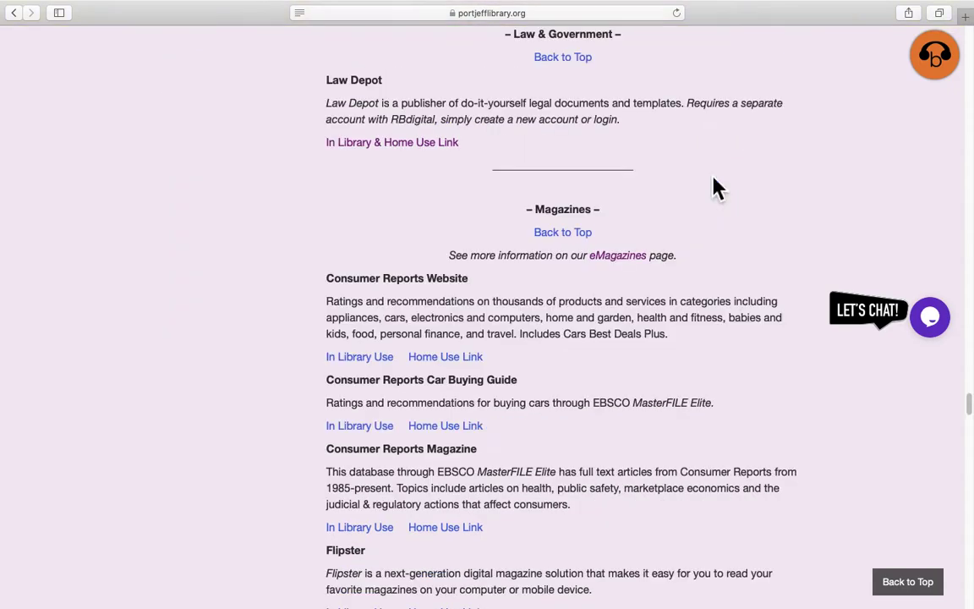
left_click(422, 161)
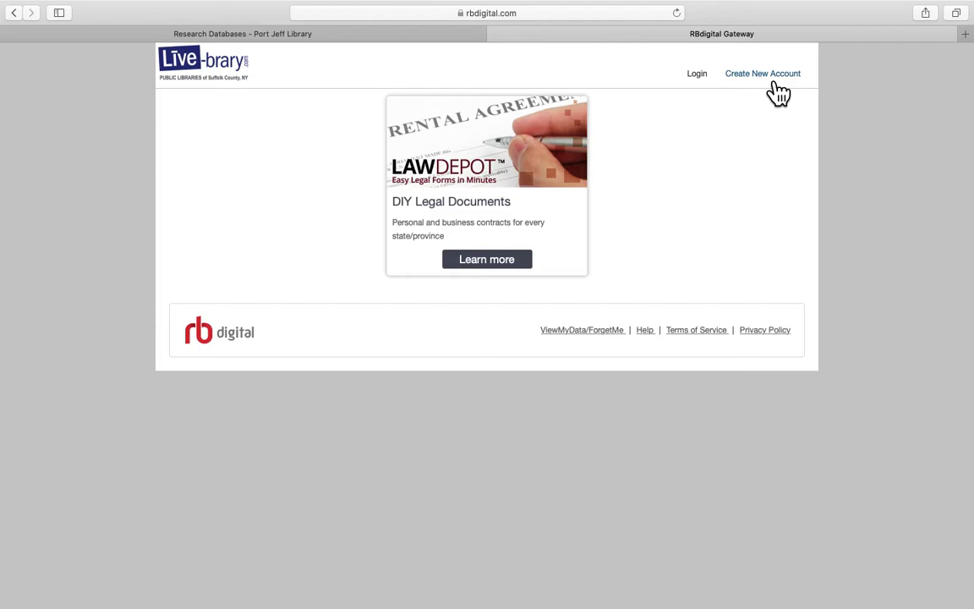
left_click(768, 76)
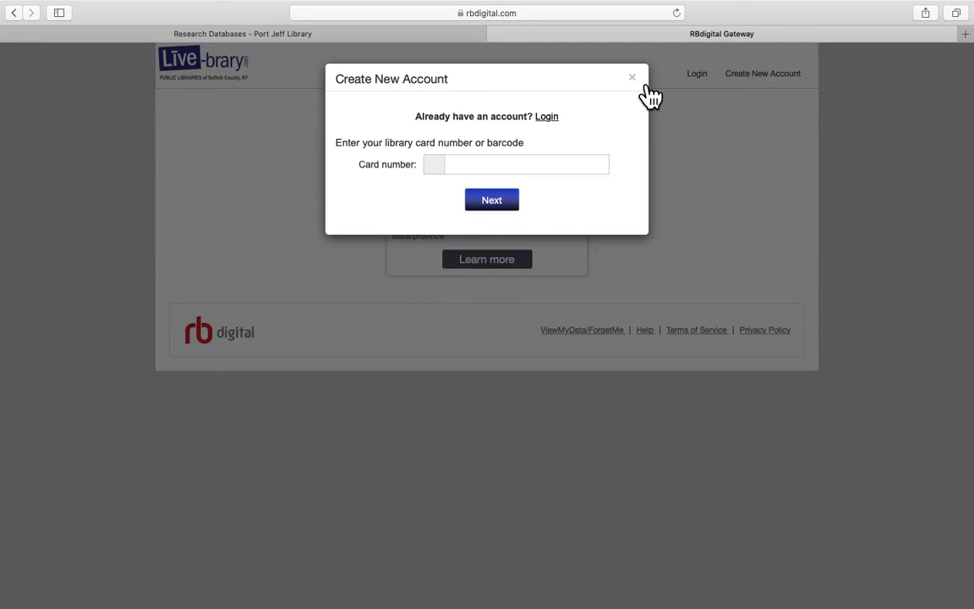
left_click(550, 167)
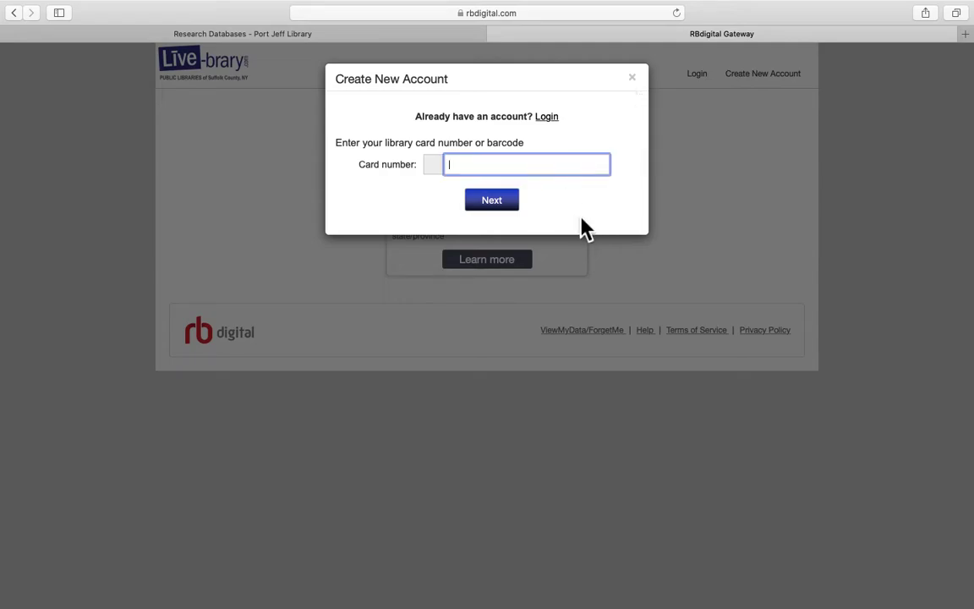
left_click(497, 203)
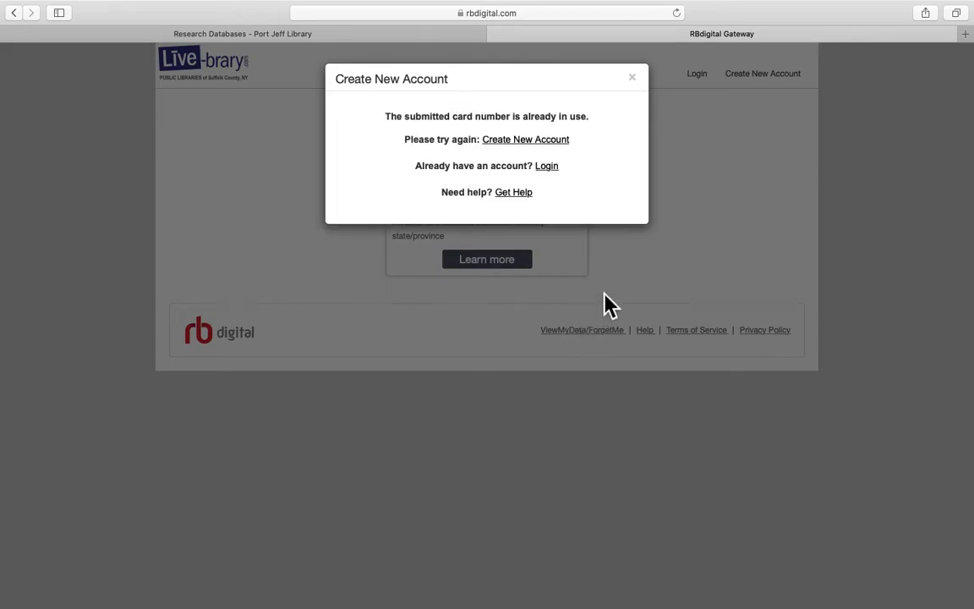
left_click(639, 86)
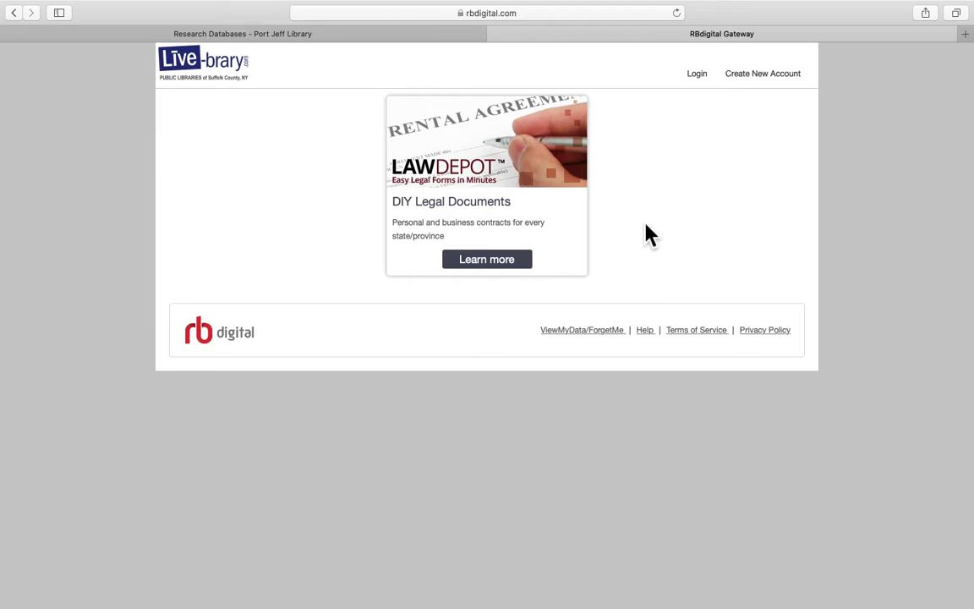
Log in to RBdigital Gateway with the library account's e-mail and password, then open LawDepot's Learn more page
left_click(702, 80)
left_click(483, 197)
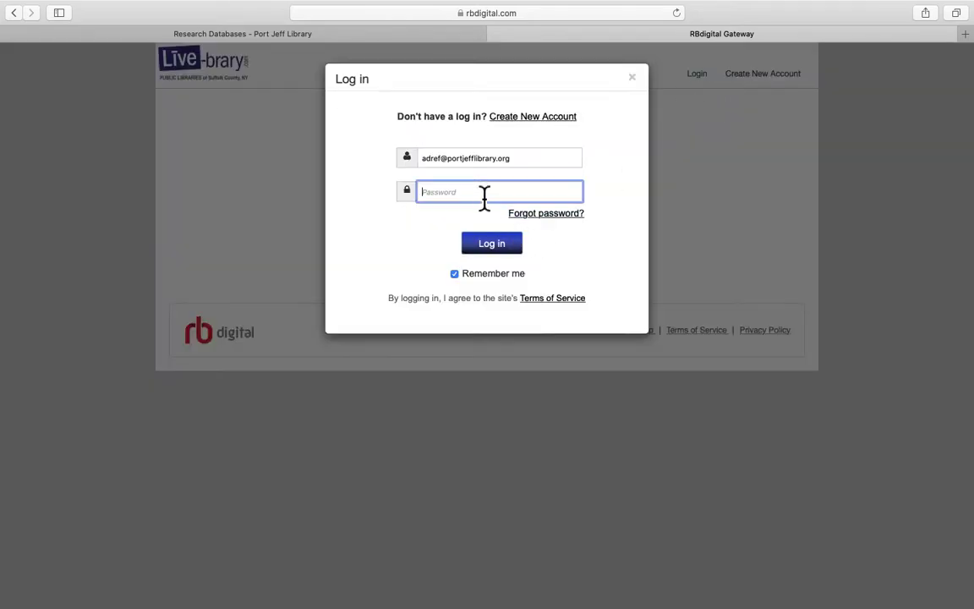
type("•••••••••••")
left_click(509, 249)
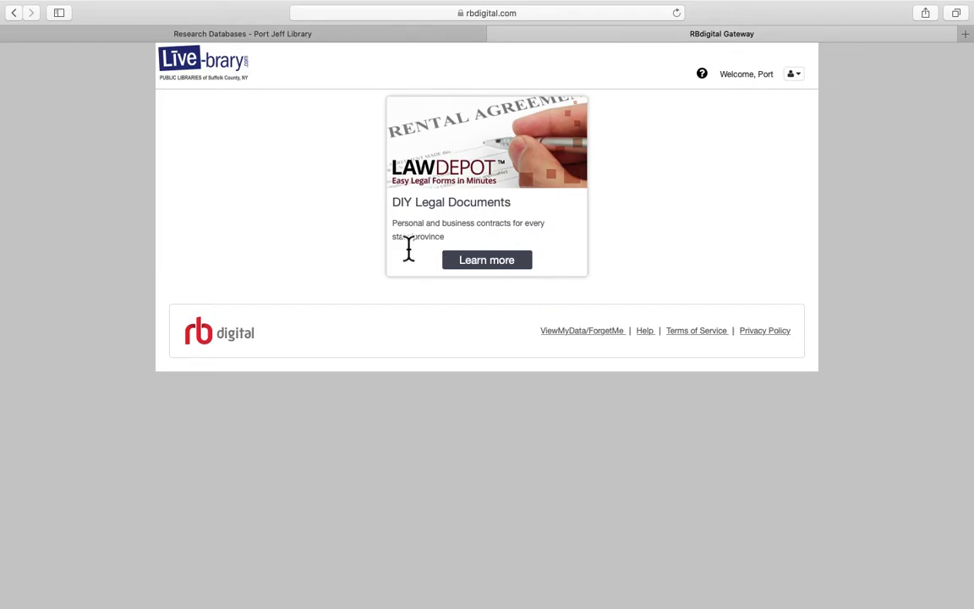
left_click(506, 262)
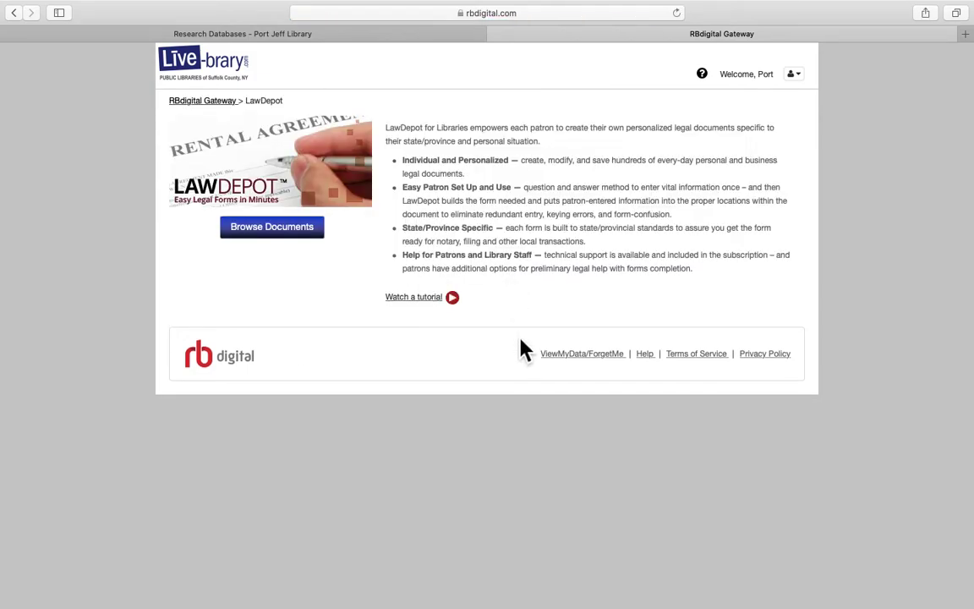
Play the LawDepot for Libraries 2014 tutorial briefly, pause it, and return to RBdigital Gateway
left_click(419, 298)
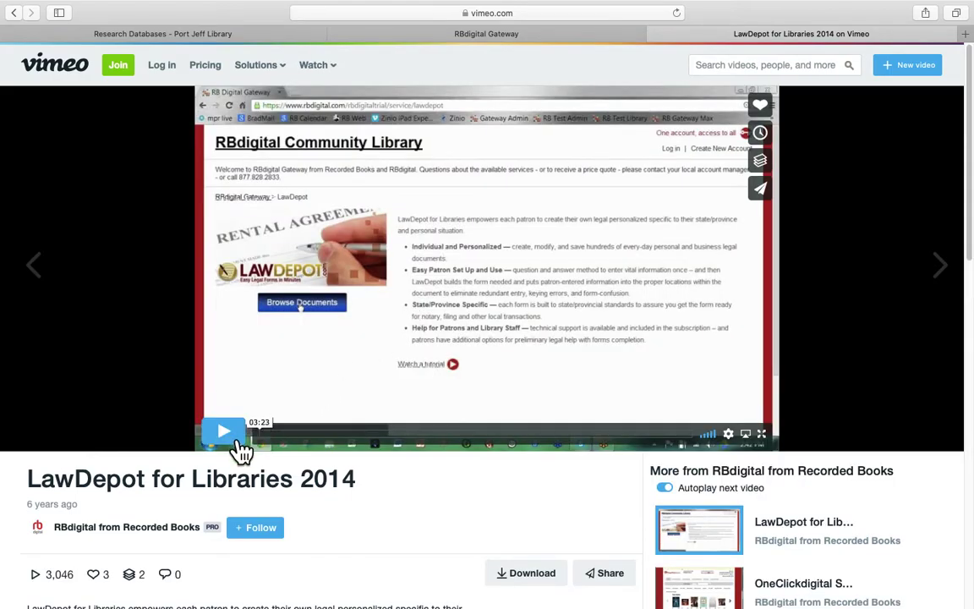
left_click(240, 444)
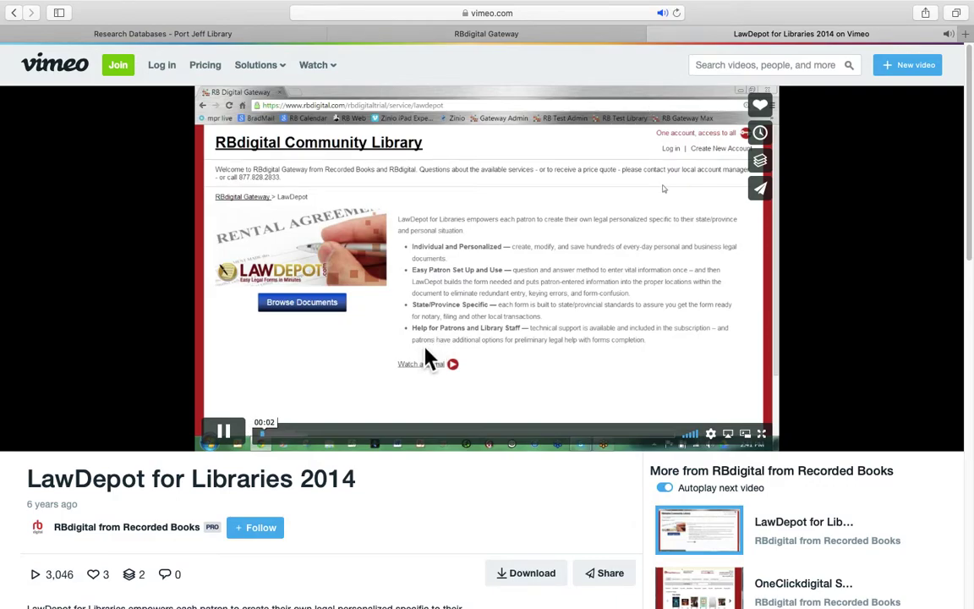
left_click(241, 445)
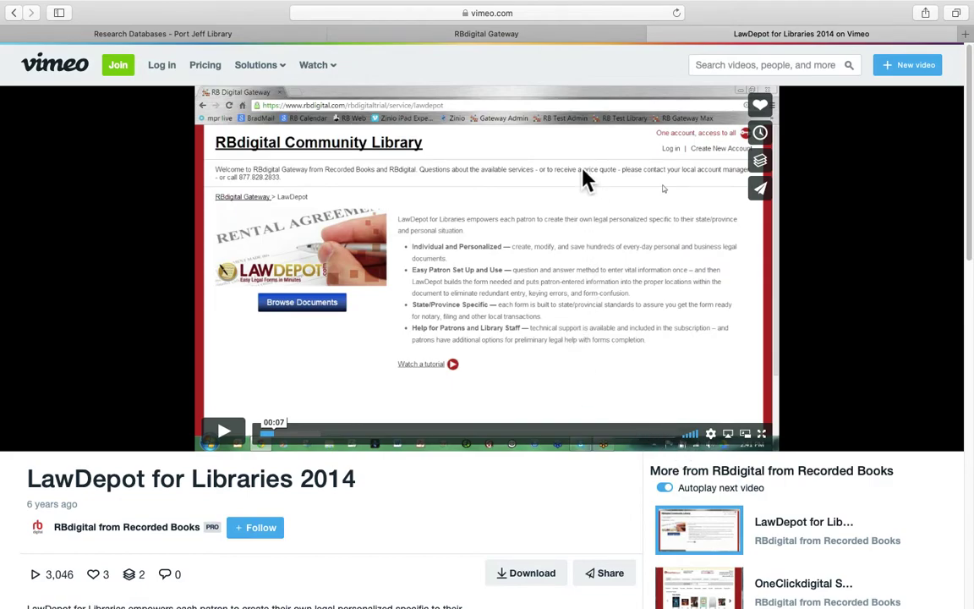
left_click(548, 38)
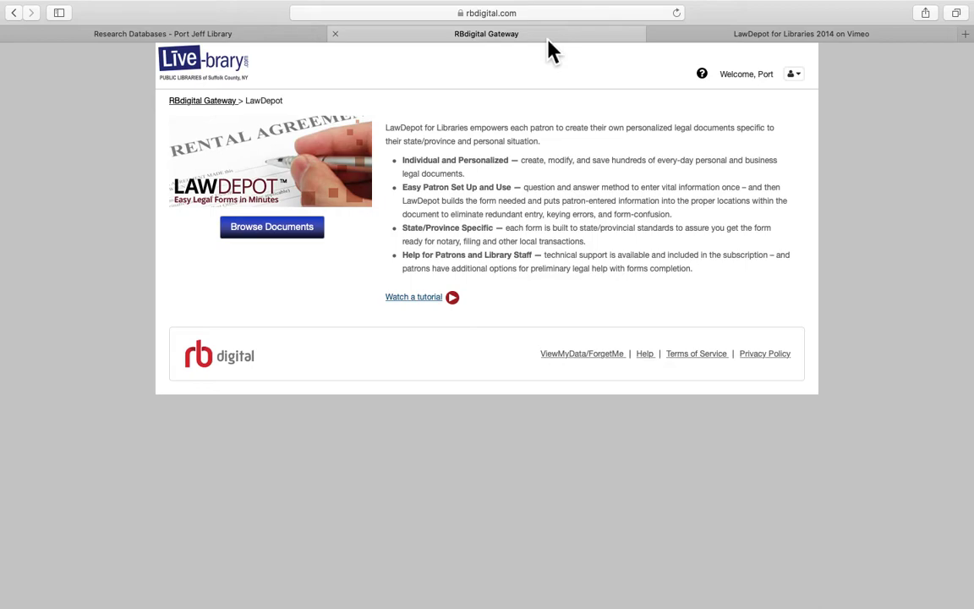
Close the Vimeo tutorial tab and continue to LawDepot via Browse Documents
left_click(656, 36)
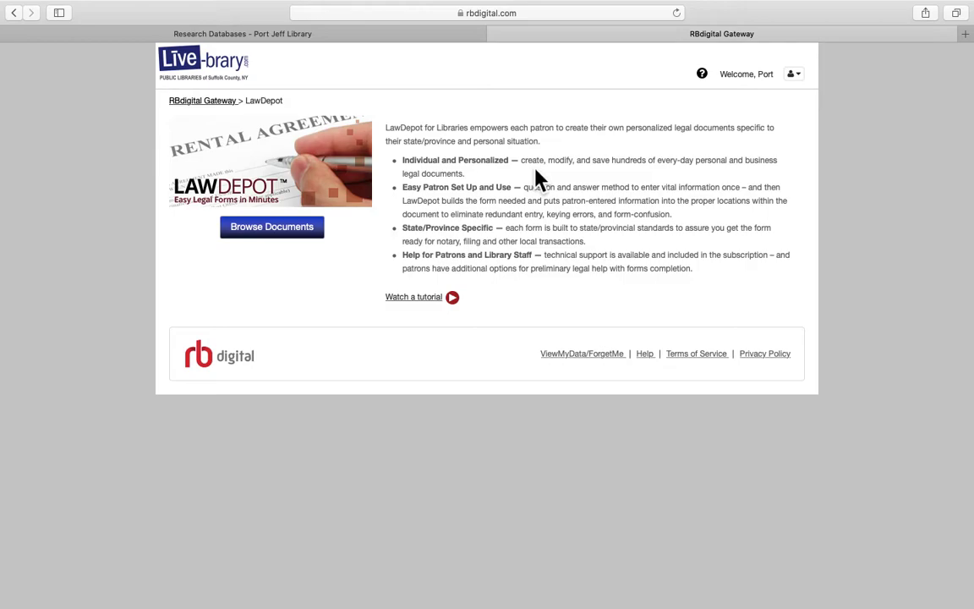
left_click(321, 235)
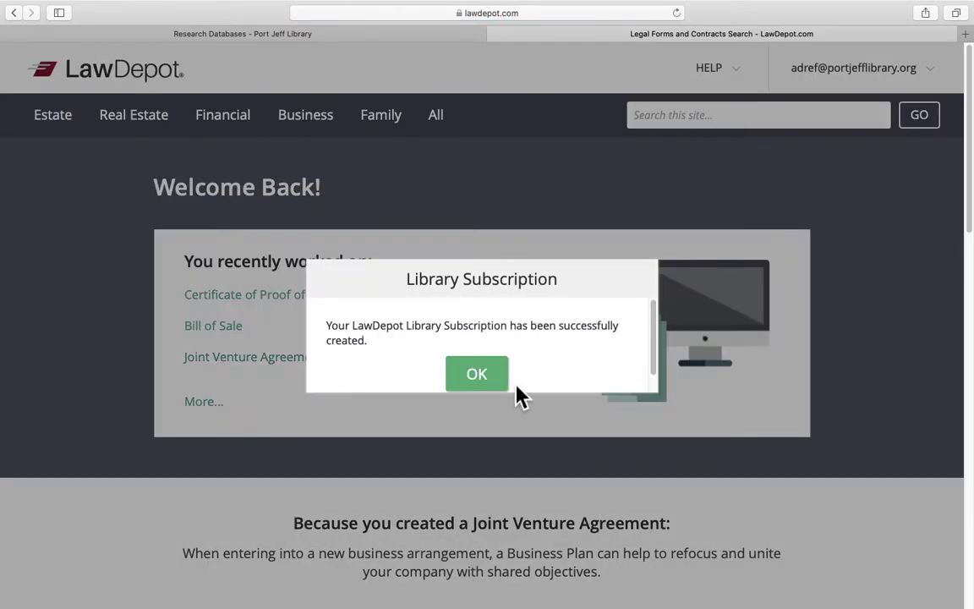
Acknowledge the Library Subscription message and start a Residential Lease Agreement from the Real Estate menu
left_click(503, 382)
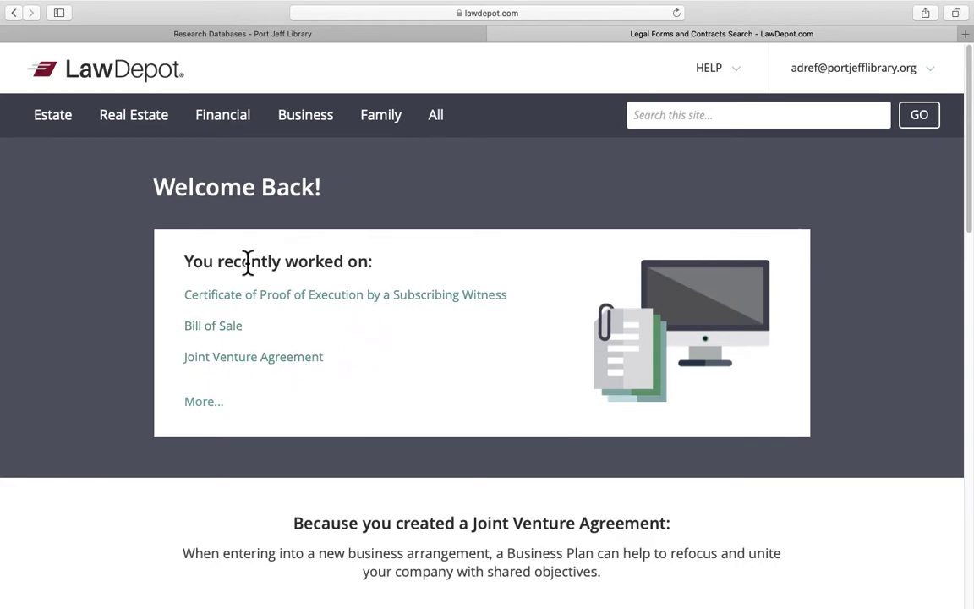
mouse_move(72, 131)
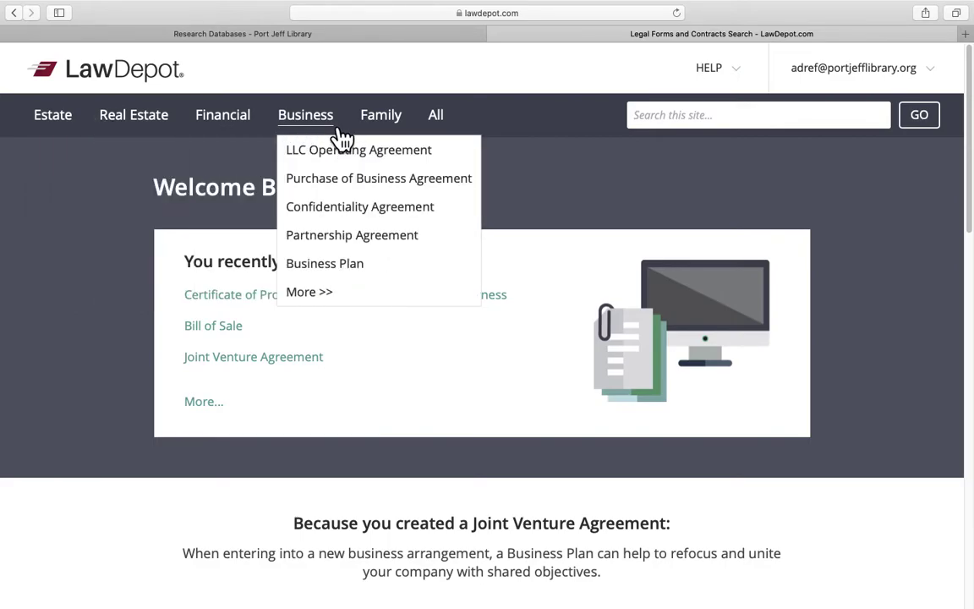
mouse_move(397, 135)
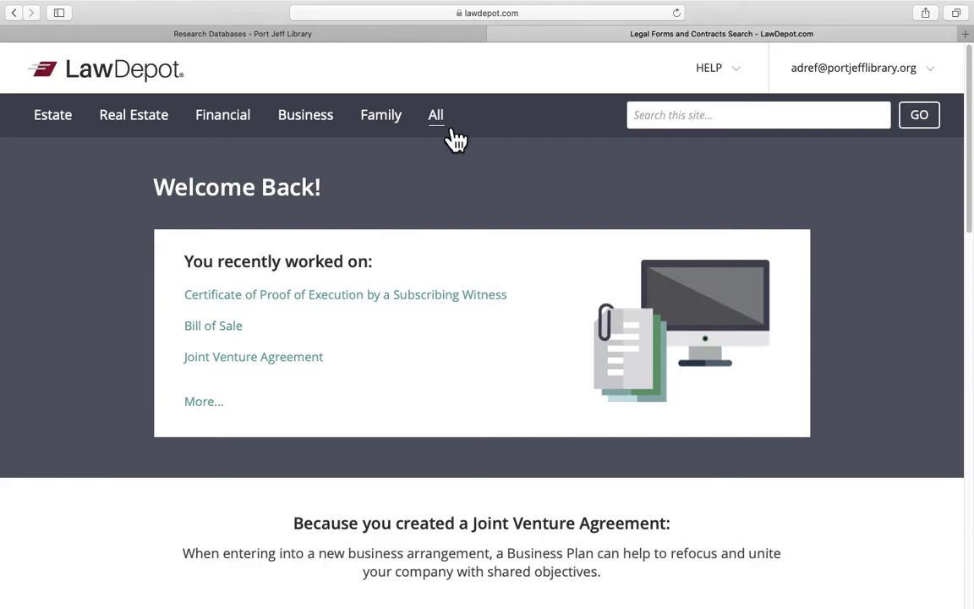
scroll(494, 235, "down", 1)
scroll(496, 239, "up", 1)
mouse_move(173, 128)
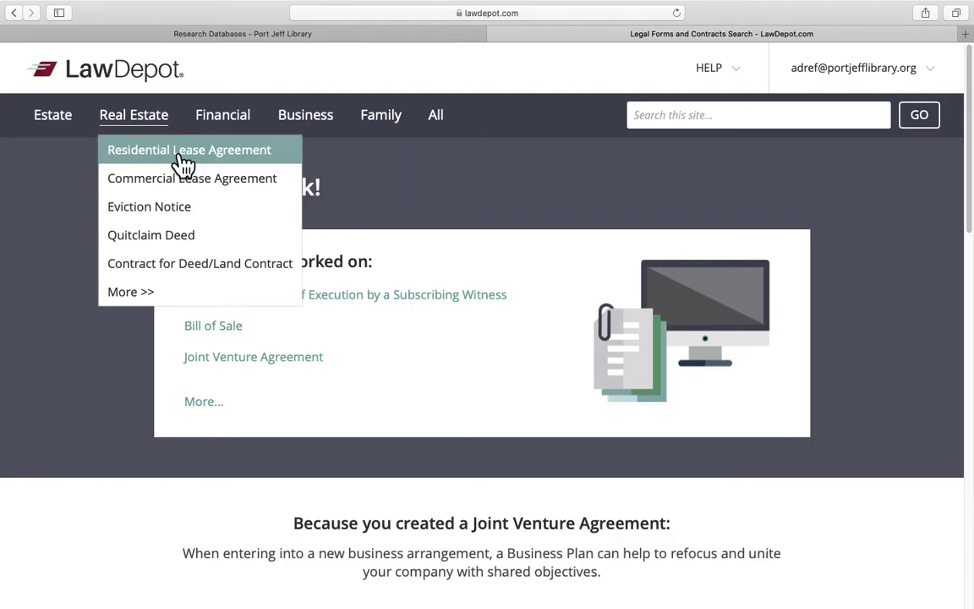
left_click(179, 163)
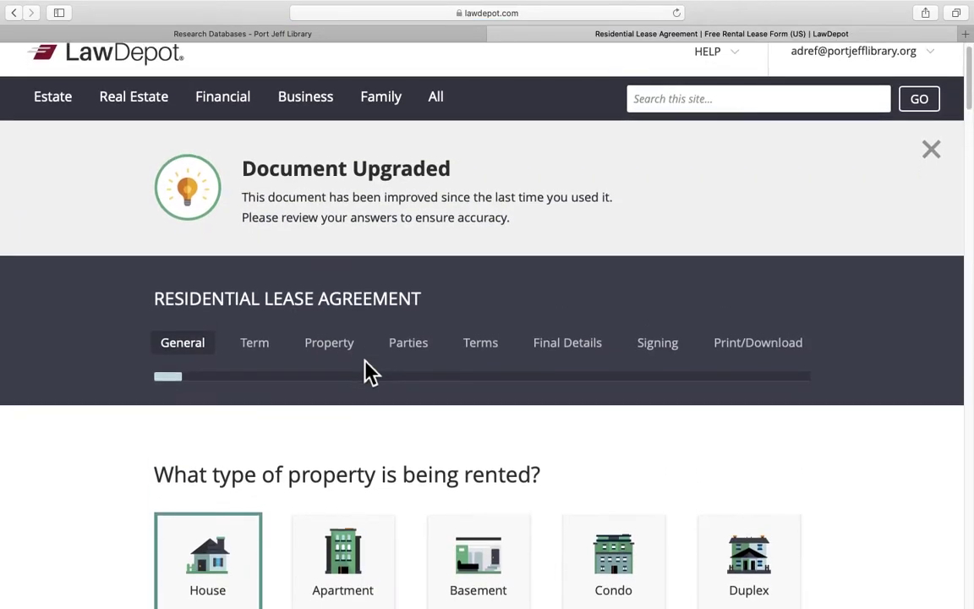
Dismiss the Document Upgraded notice and save Apartment as the rental property type
scroll(363, 369, "down", 1)
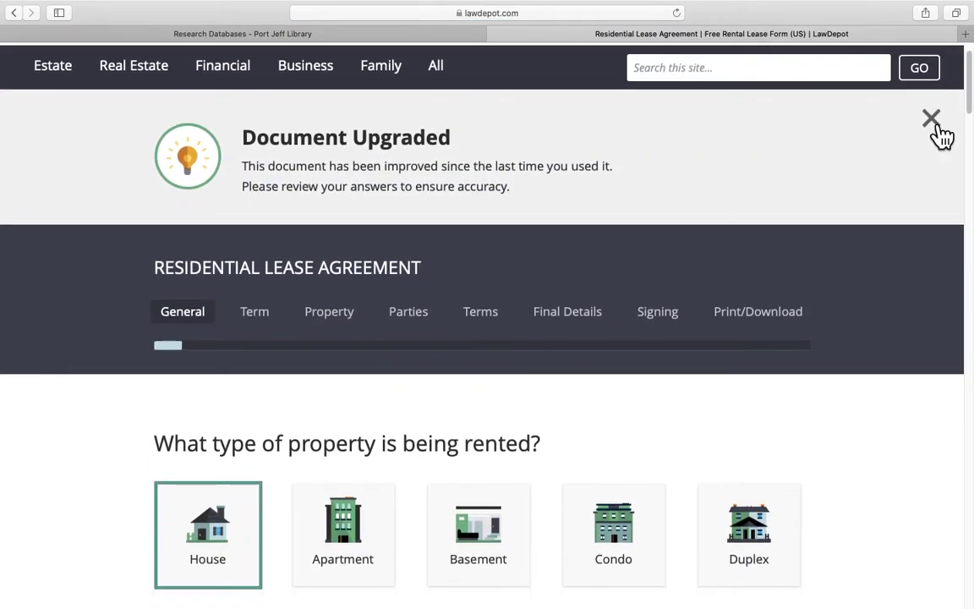
left_click(933, 122)
scroll(560, 374, "down", 1)
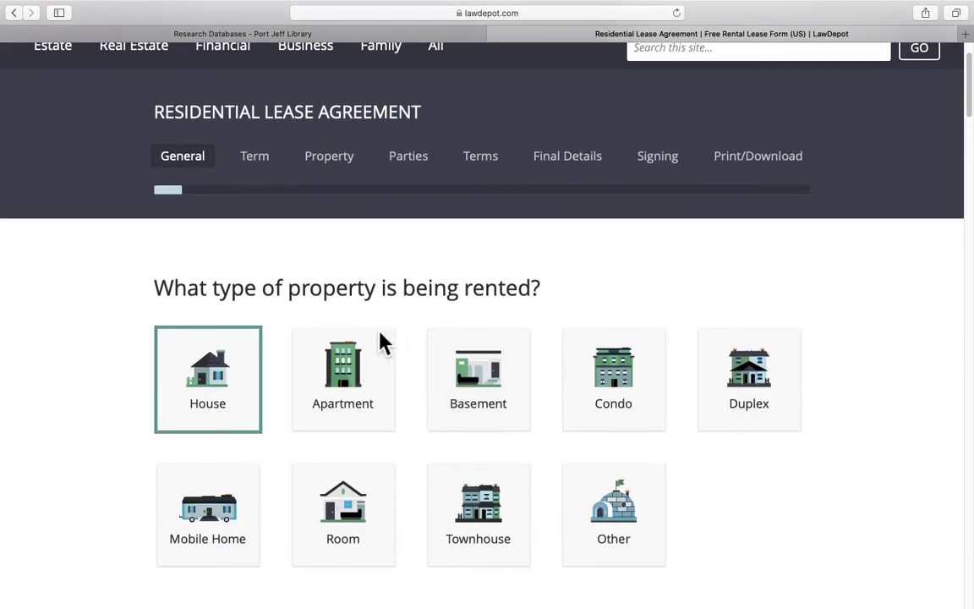
scroll(382, 343, "down", 1)
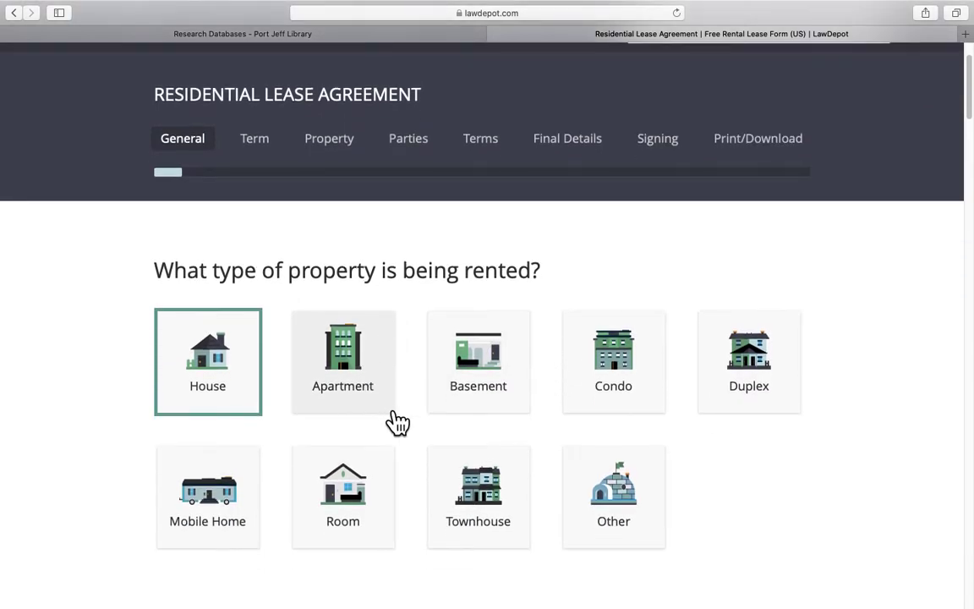
scroll(389, 416, "down", 3)
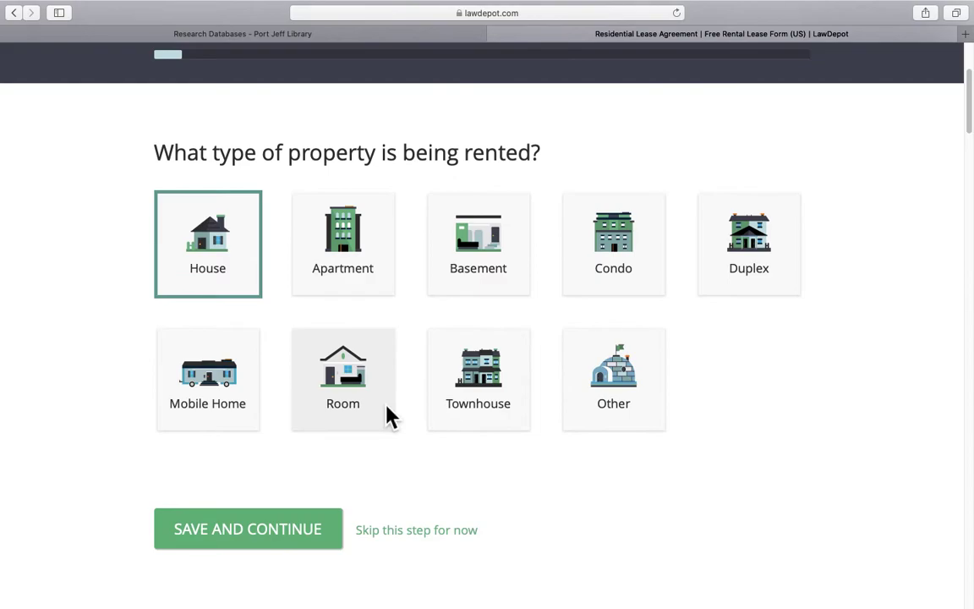
left_click(353, 266)
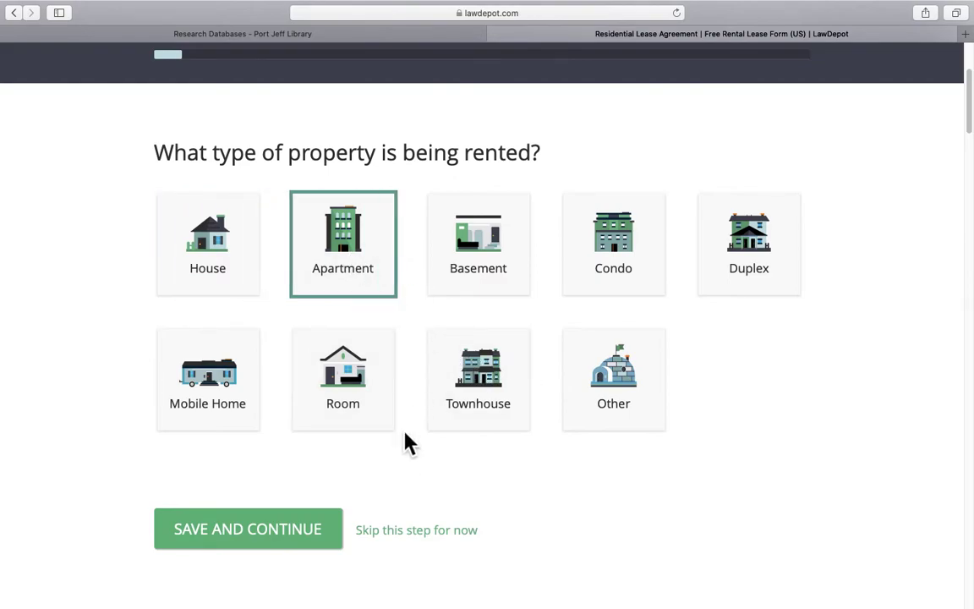
left_click(308, 543)
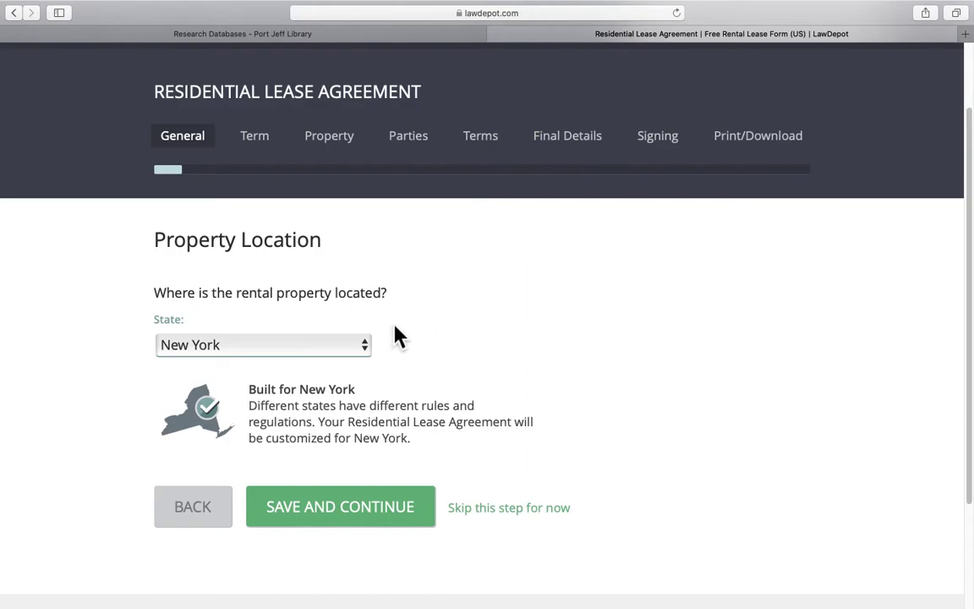
Save New York as the property location and keep the standard lease agreement
left_click(373, 524)
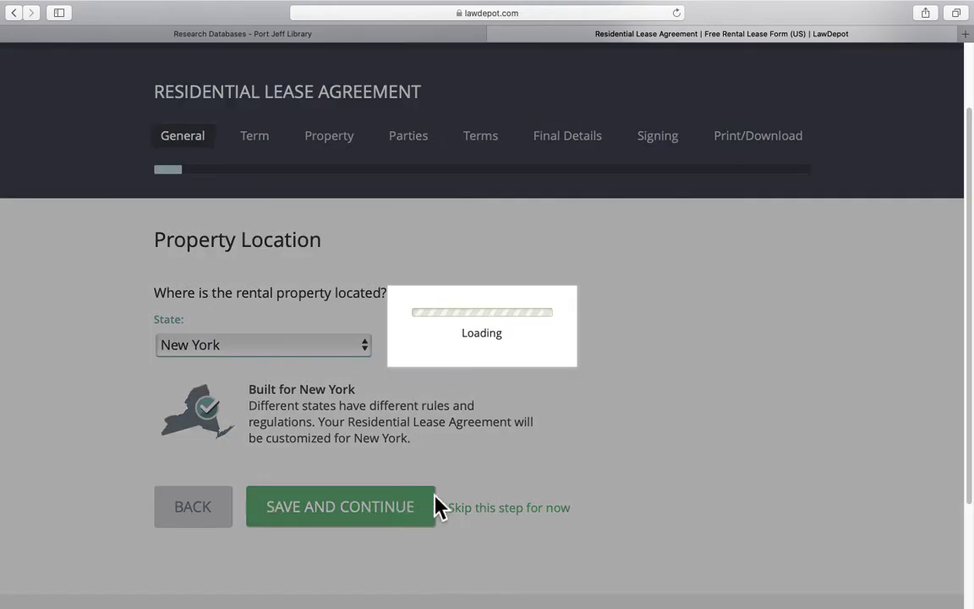
scroll(535, 478, "down", 2)
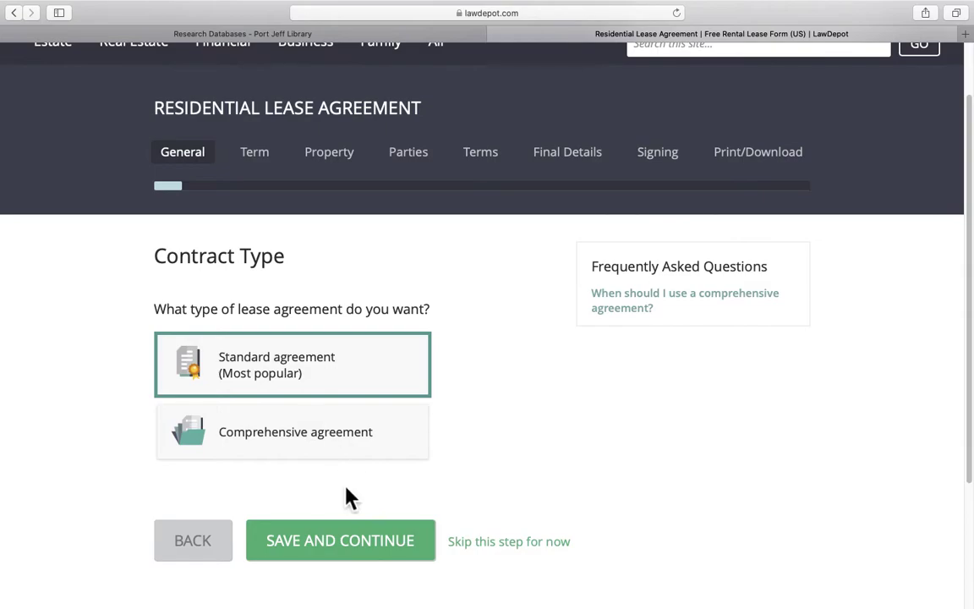
left_click(352, 546)
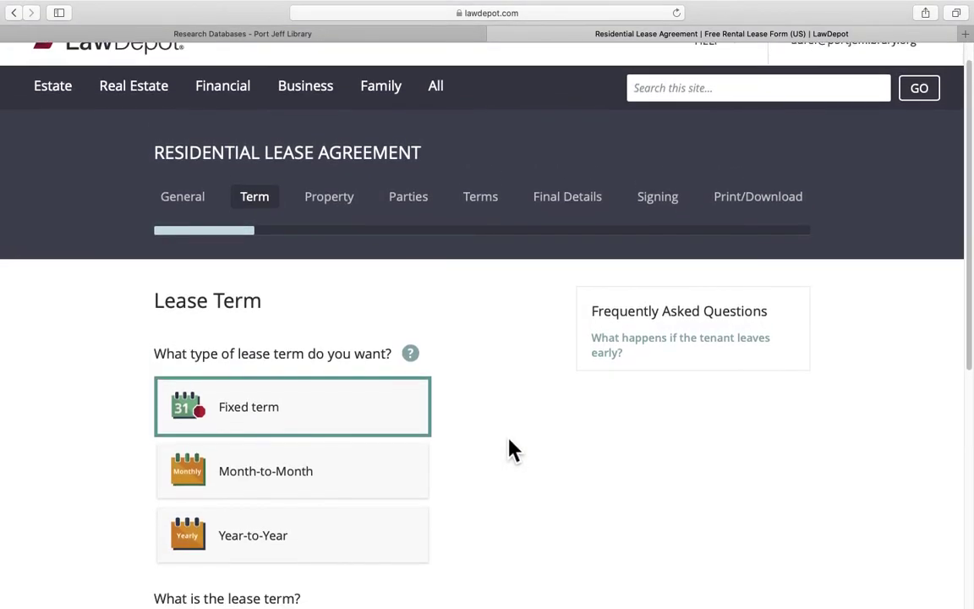
Make the lease Month-to-Month, save the start date, leave Early Possession at NO, and open Print/Download
left_click(309, 488)
scroll(403, 484, "down", 3)
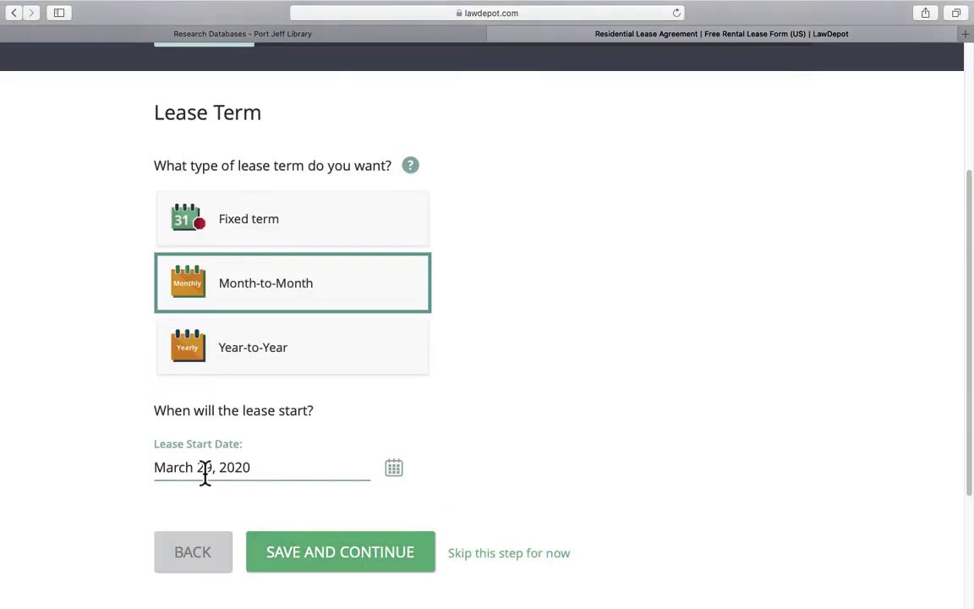
left_click(369, 560)
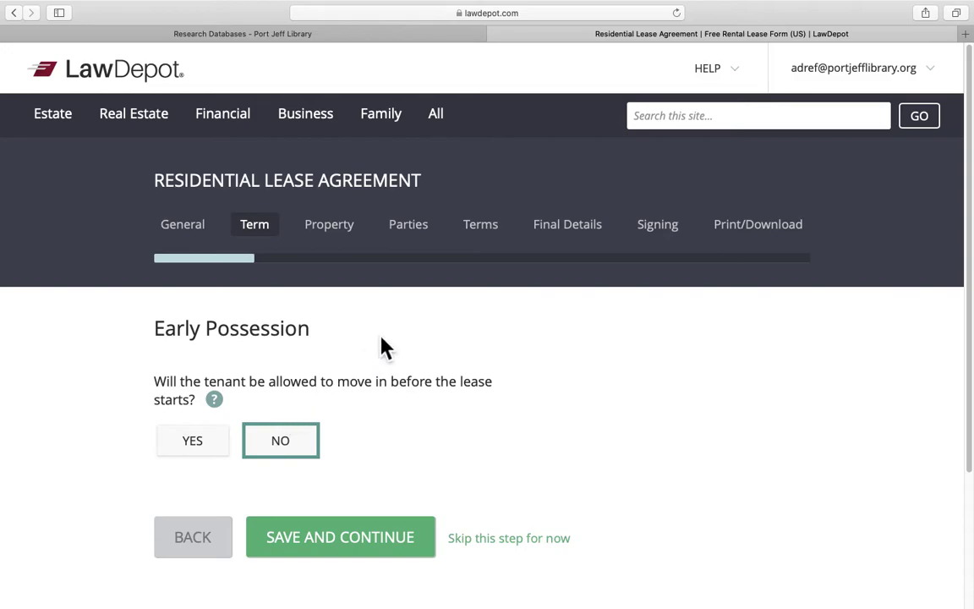
scroll(410, 360, "down", 1)
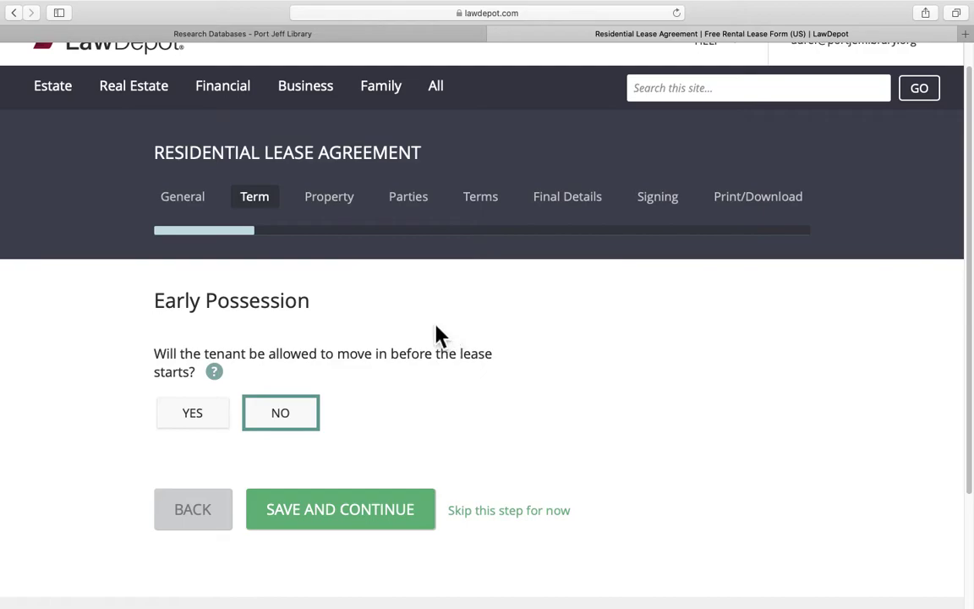
scroll(438, 335, "down", 5)
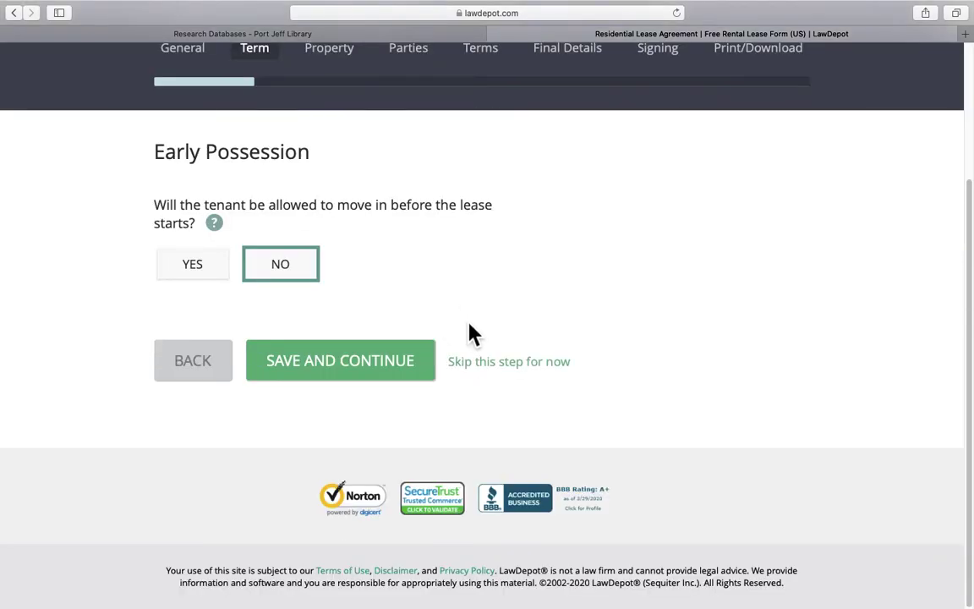
scroll(516, 338, "up", 4)
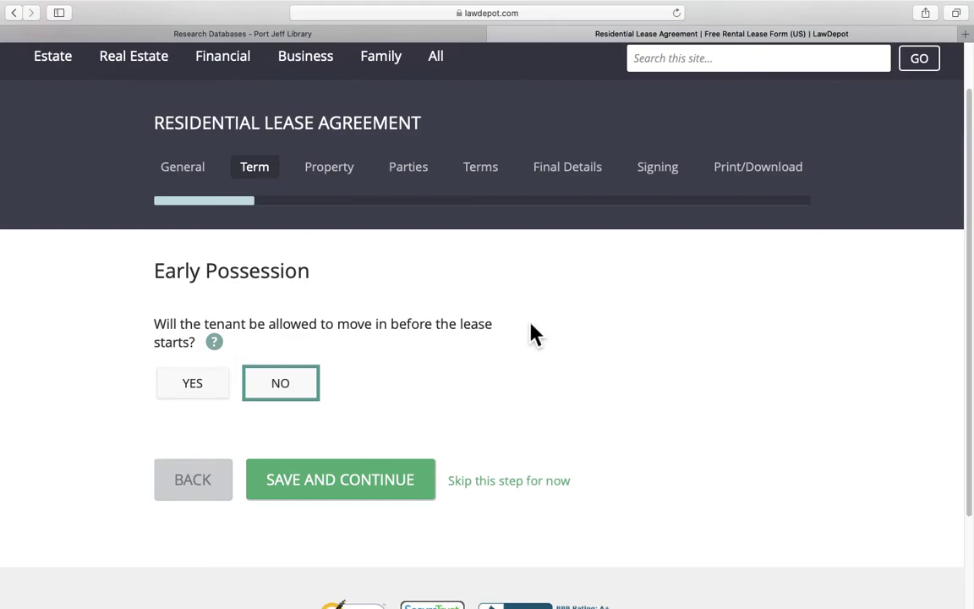
left_click(761, 185)
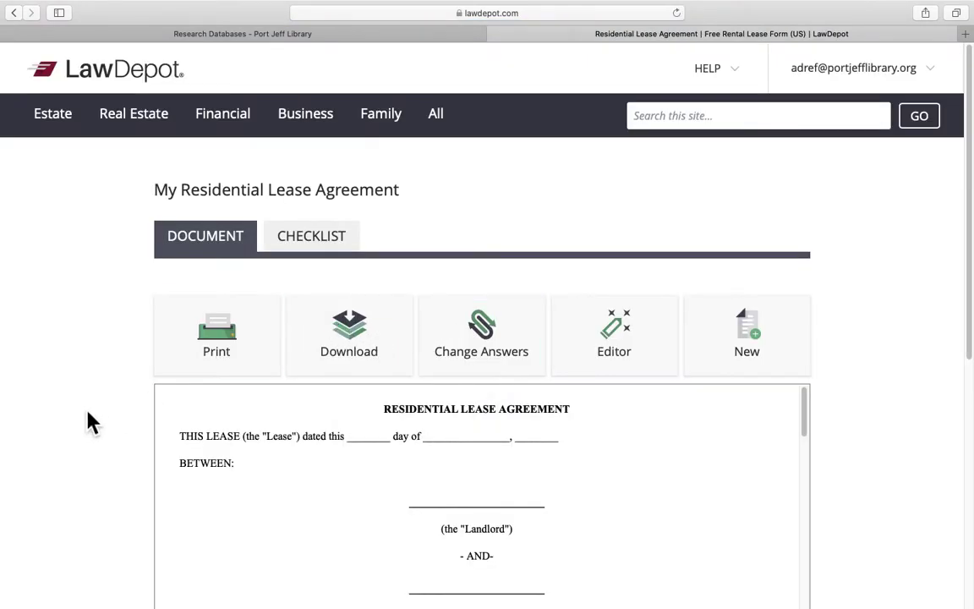
Read the lease preview through clause 42 and its signature lines, then scroll back up
scroll(93, 423, "down", 4)
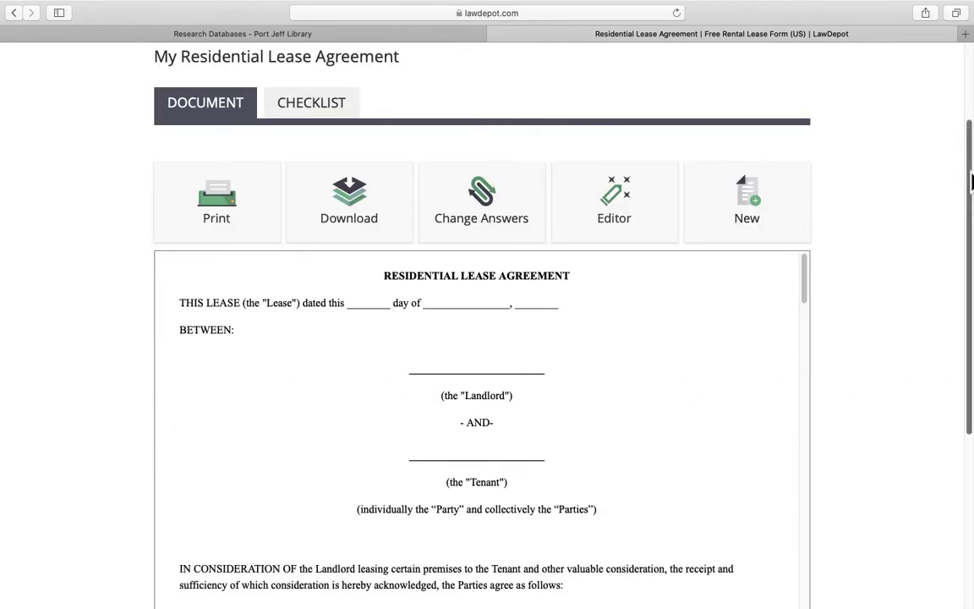
scroll(965, 254, "down", 3)
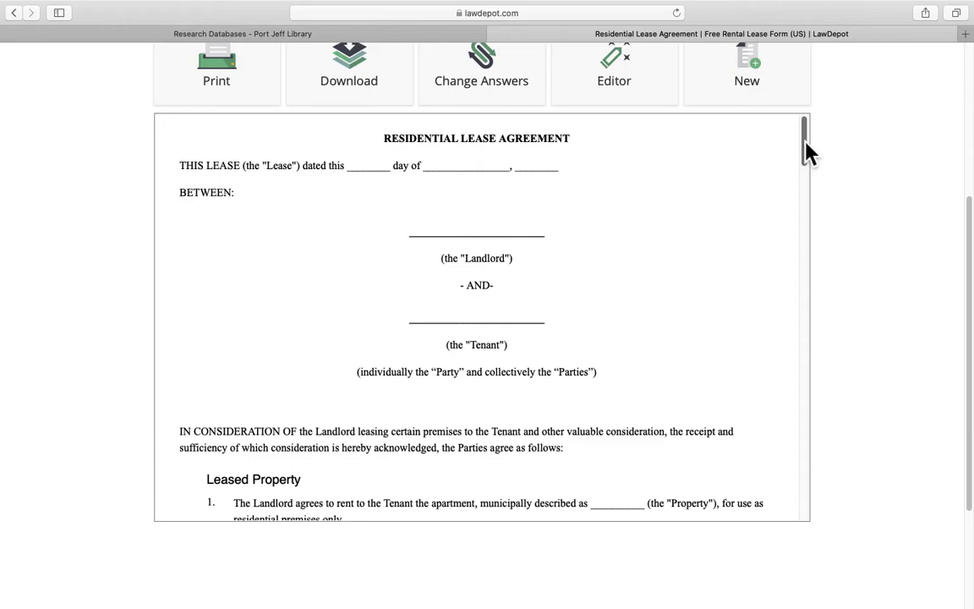
mouse_move(806, 152)
left_mouse_down()
mouse_move(804, 421)
mouse_move(817, 452)
mouse_move(814, 491)
left_mouse_up()
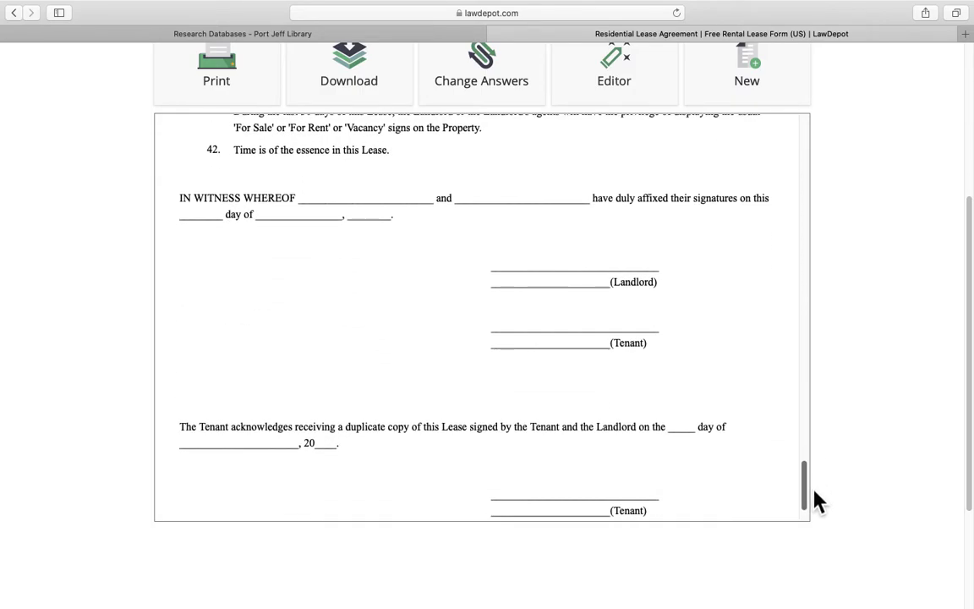
scroll(815, 496, "up", 3)
scroll(837, 435, "up", 5)
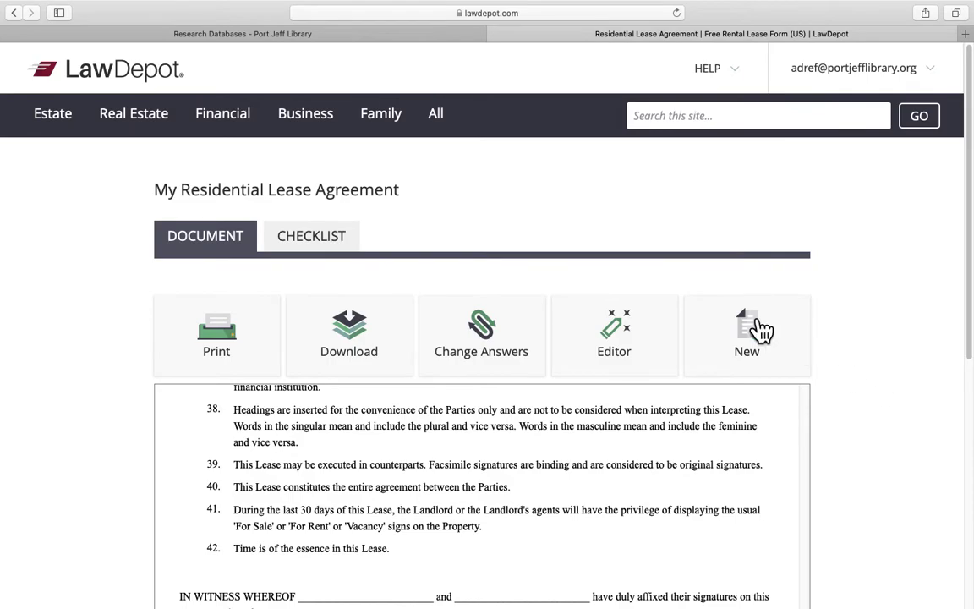
Review the lease's Checklist tab, 0% complete, with its signing, post-signing and document tasks
left_click(320, 241)
scroll(57, 441, "down", 3)
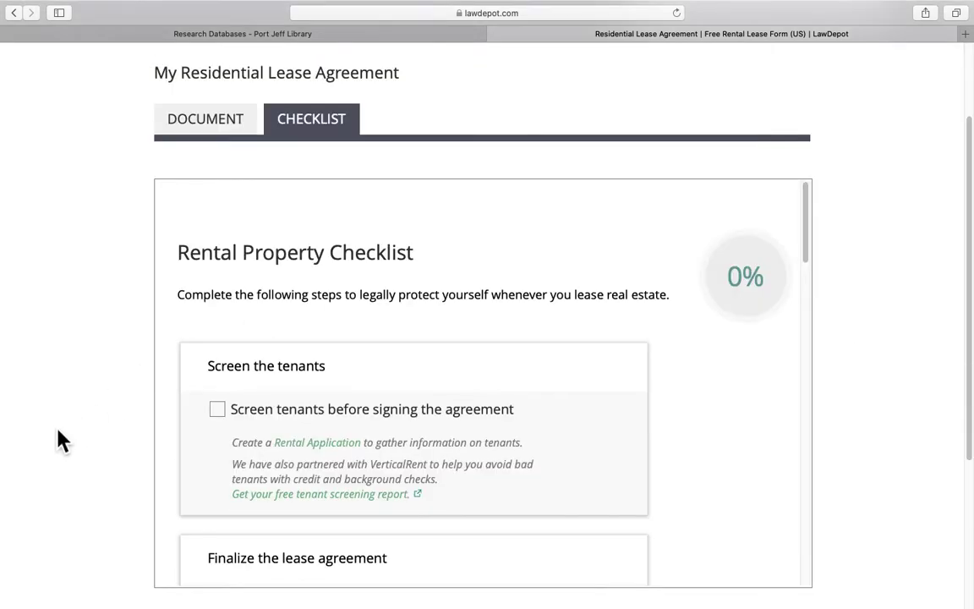
scroll(195, 446, "down", 3)
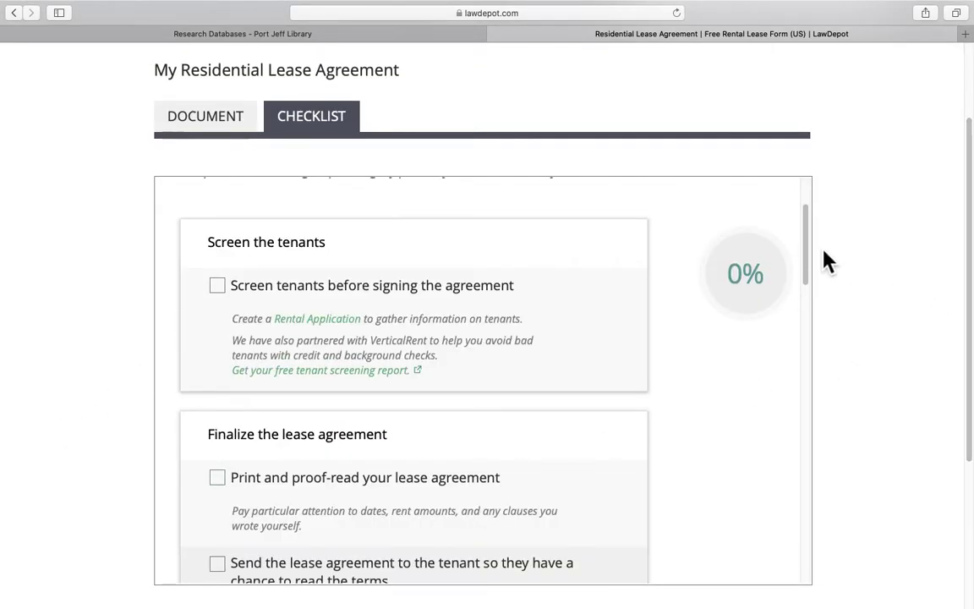
left_click_drag(817, 264, 809, 488)
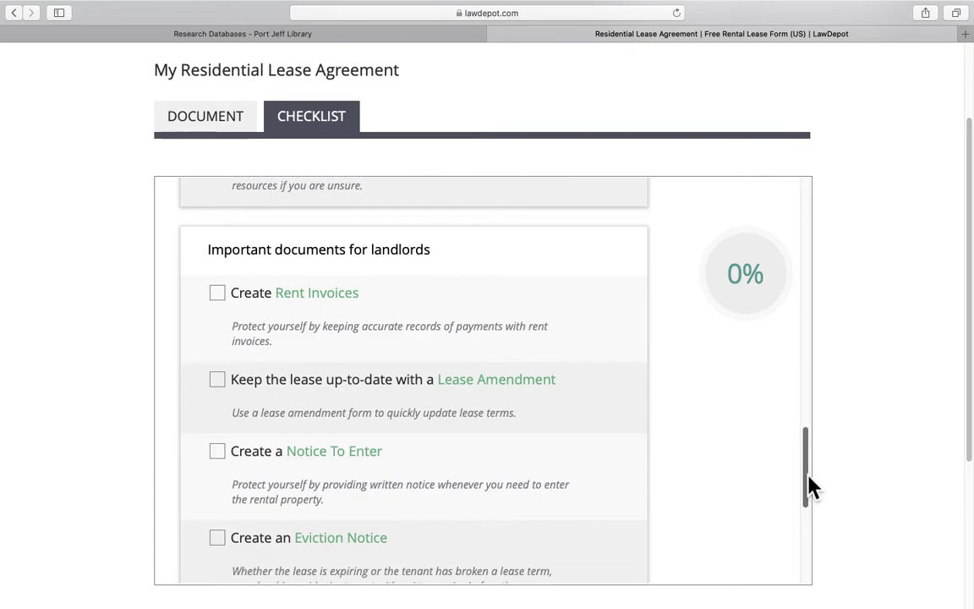
scroll(17, 373, "up", 3)
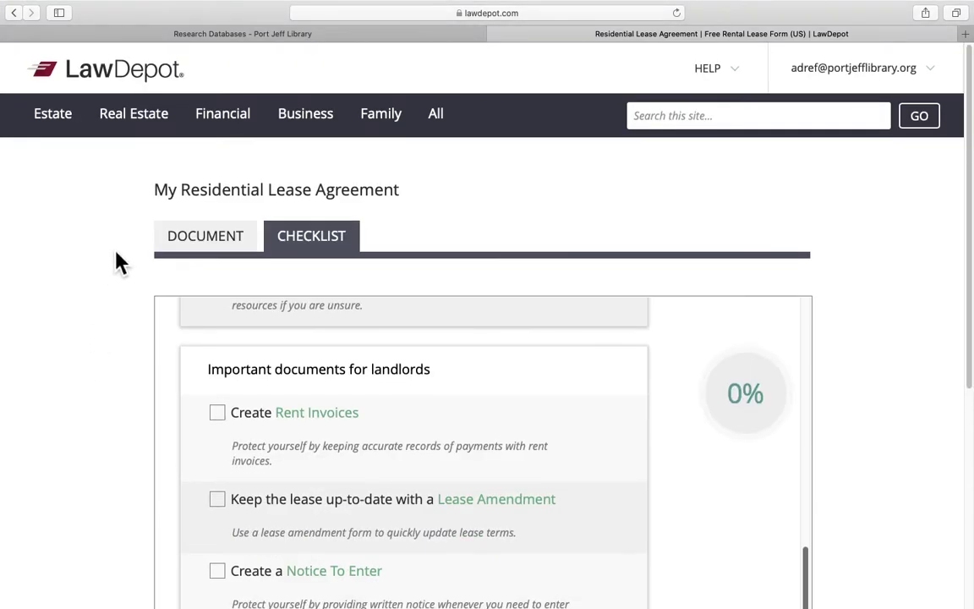
mouse_move(235, 139)
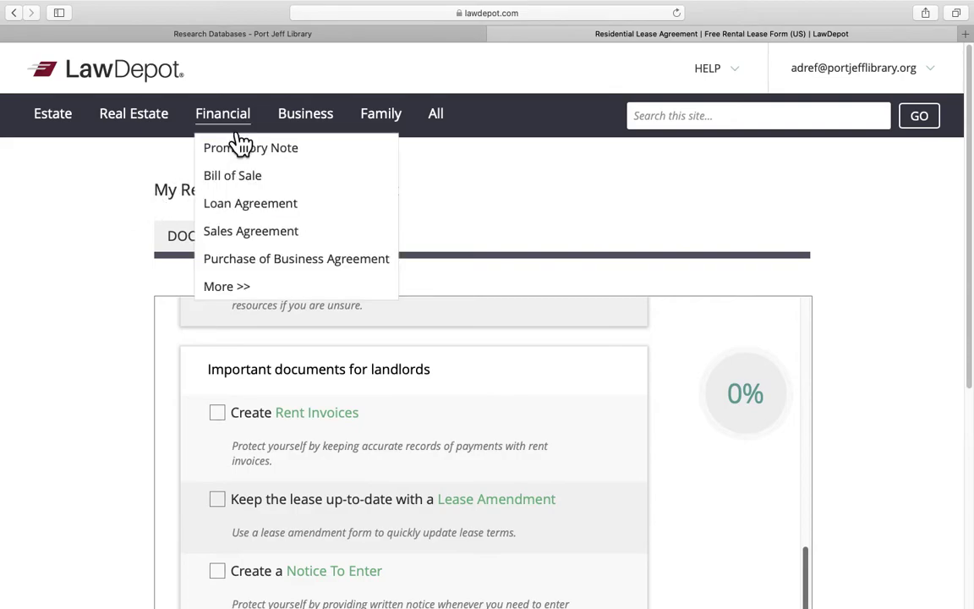
Start a Bill of Sale with Motor Vehicle as the item being sold
left_click(258, 185)
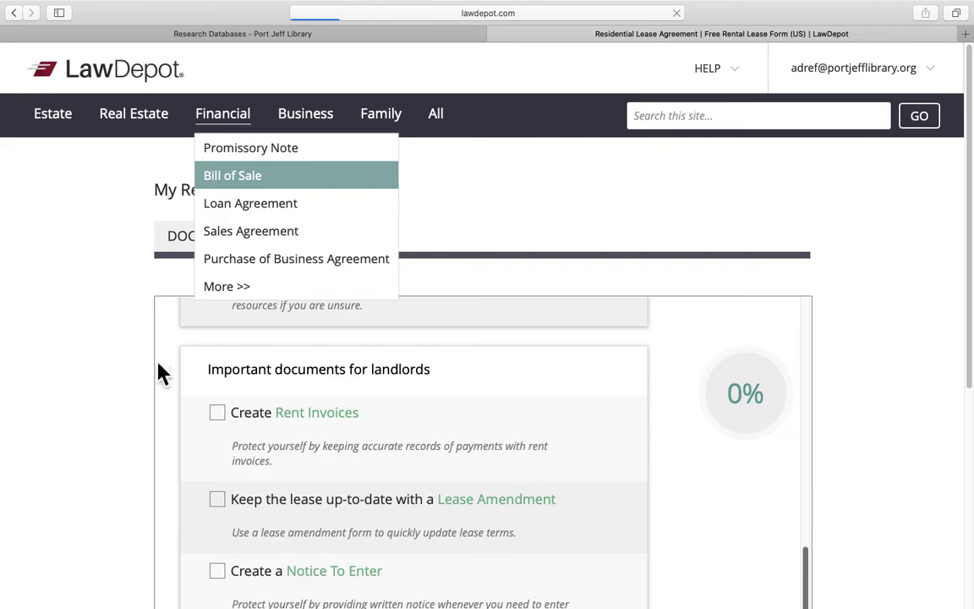
scroll(152, 373, "down", 5)
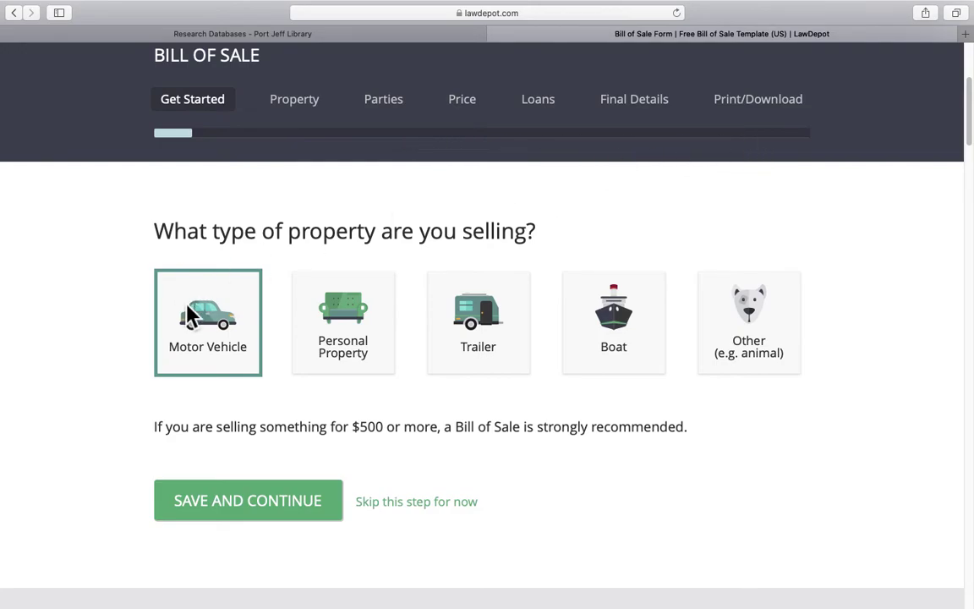
left_click(281, 504)
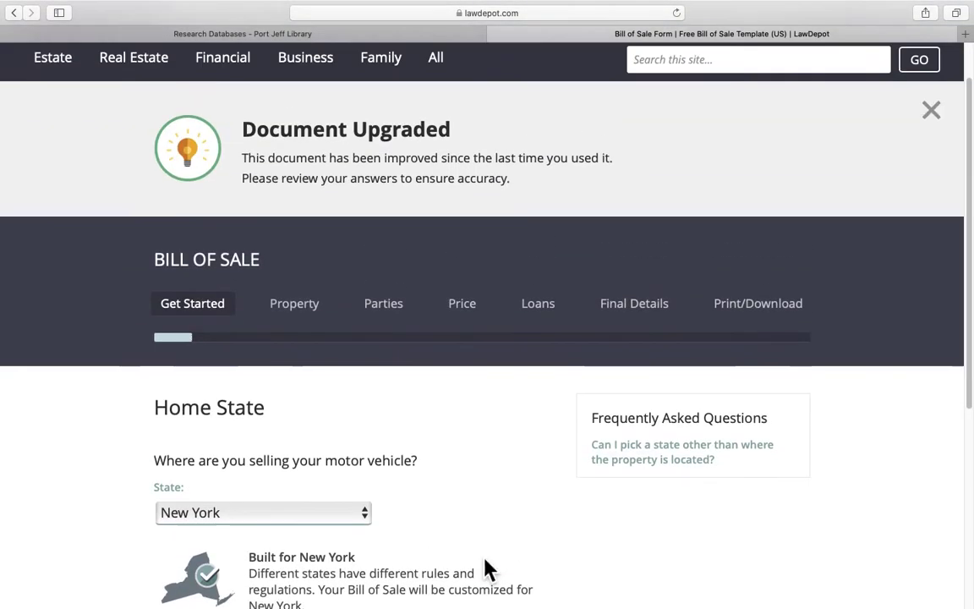
Continue to the Motor Vehicle Details questions on make, model, year and body type
scroll(499, 565, "down", 5)
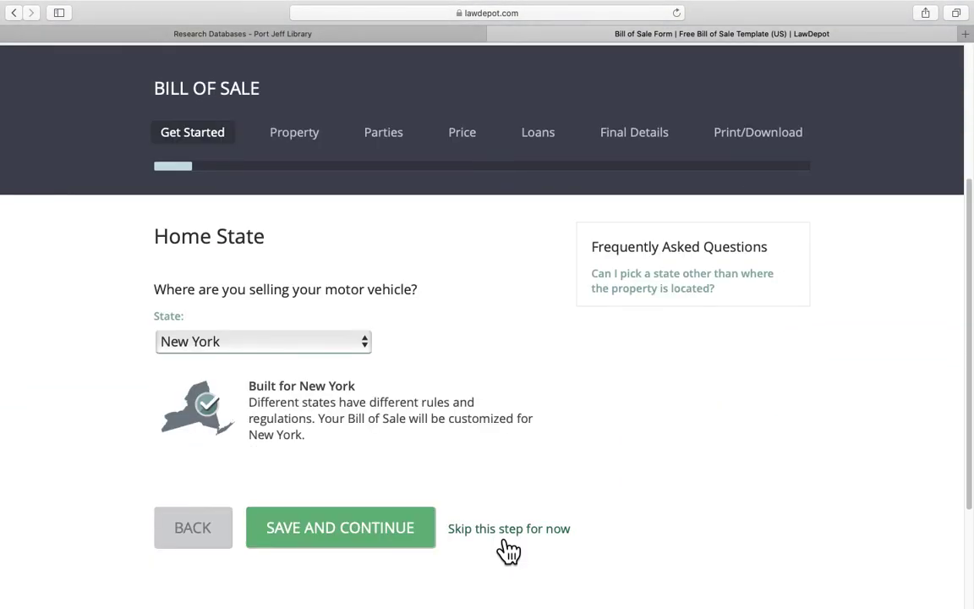
left_click(385, 533)
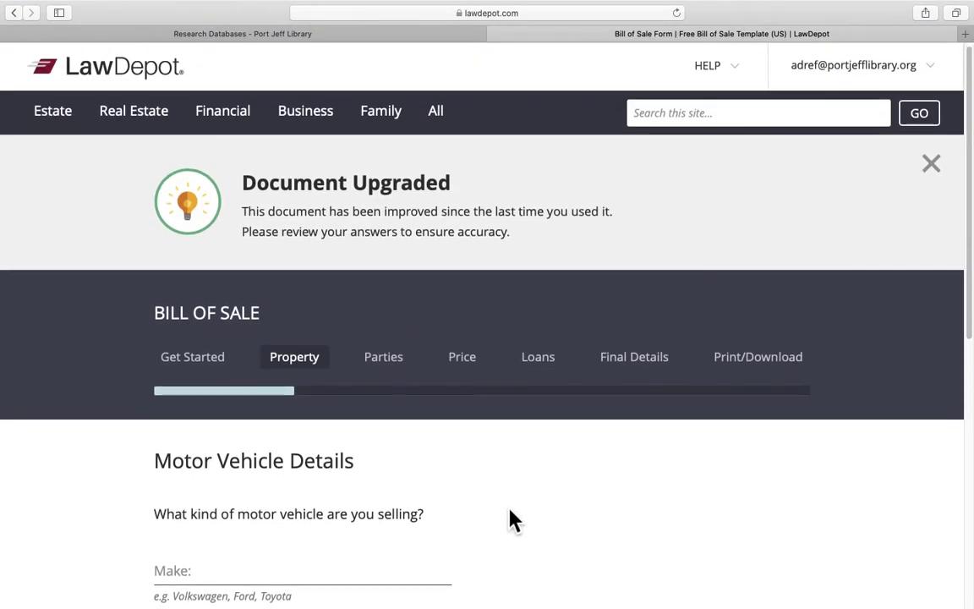
scroll(512, 521, "down", 5)
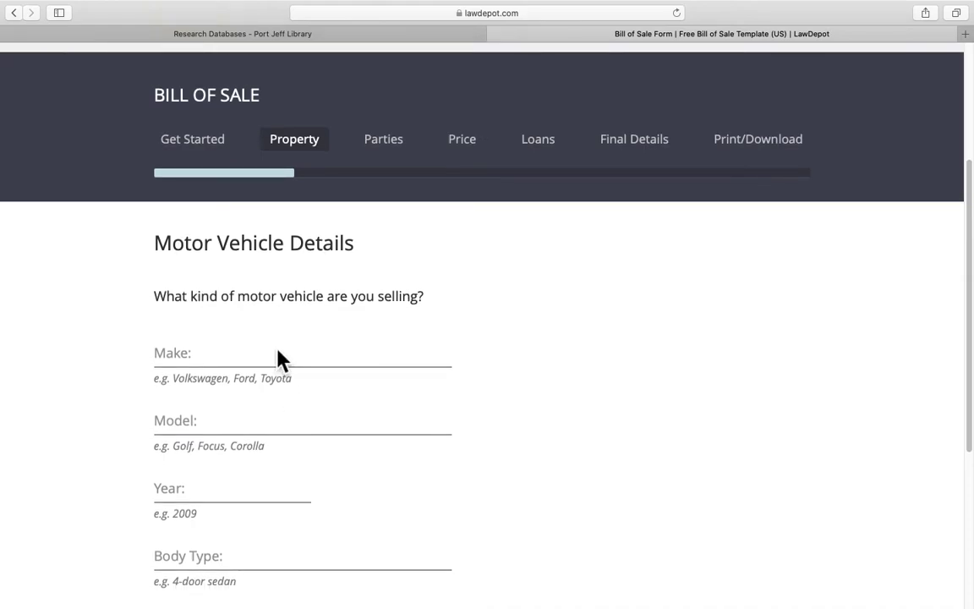
scroll(279, 353, "down", 2)
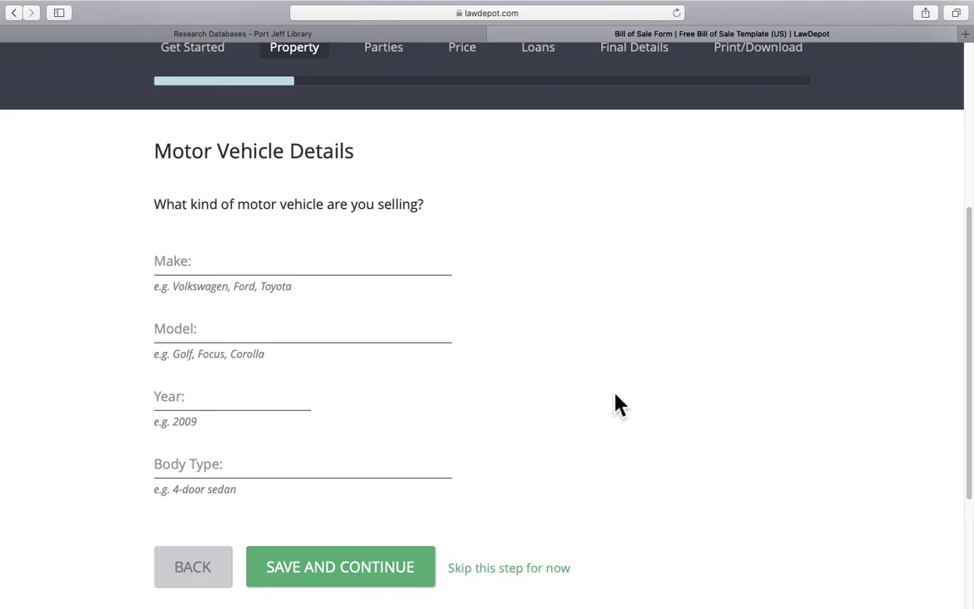
scroll(620, 391, "up", 3)
Jump to Print/Download and scroll through the Motor Vehicle Bill of Sale preview
left_click(761, 165)
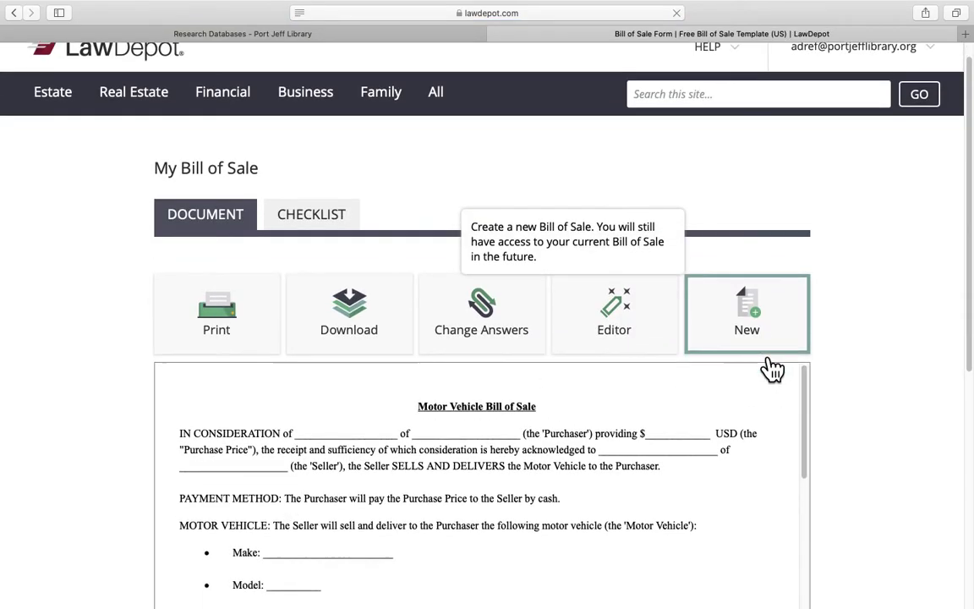
scroll(853, 348, "down", 2)
left_click_drag(809, 352, 810, 519)
scroll(897, 448, "down", 5)
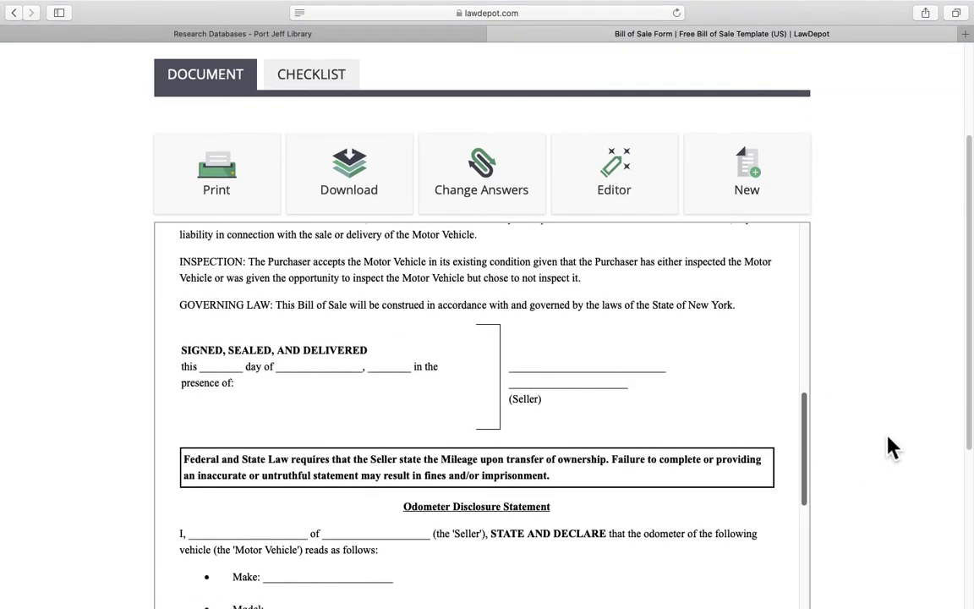
mouse_move(800, 338)
left_mouse_down()
mouse_move(811, 338)
mouse_move(818, 473)
left_mouse_up()
scroll(897, 423, "up", 5)
scroll(905, 418, "up", 2)
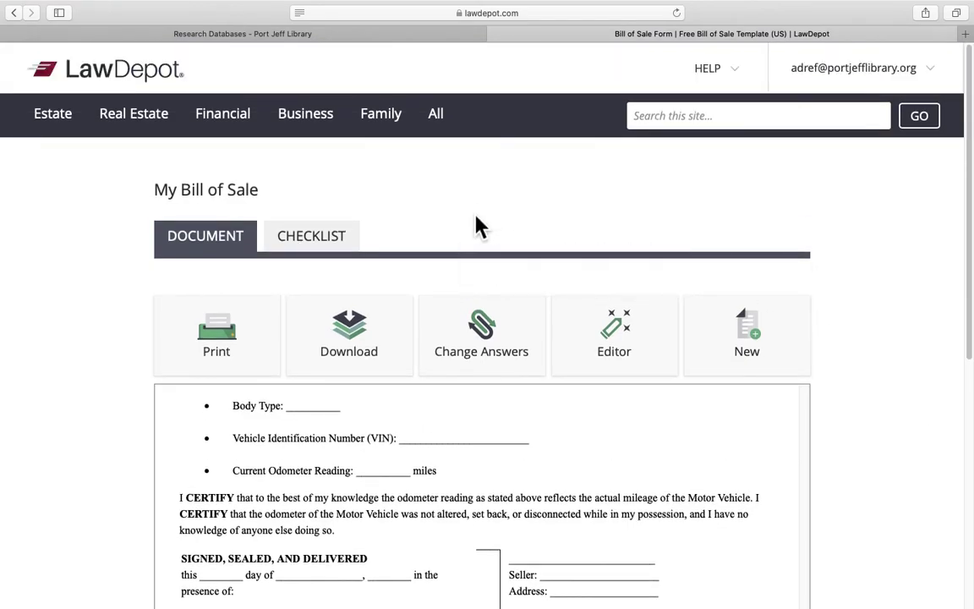
mouse_move(321, 129)
Search the site for 'promiss' to open the Promissory Note and dismiss the upgrade notice
left_click(684, 125)
type("promiss")
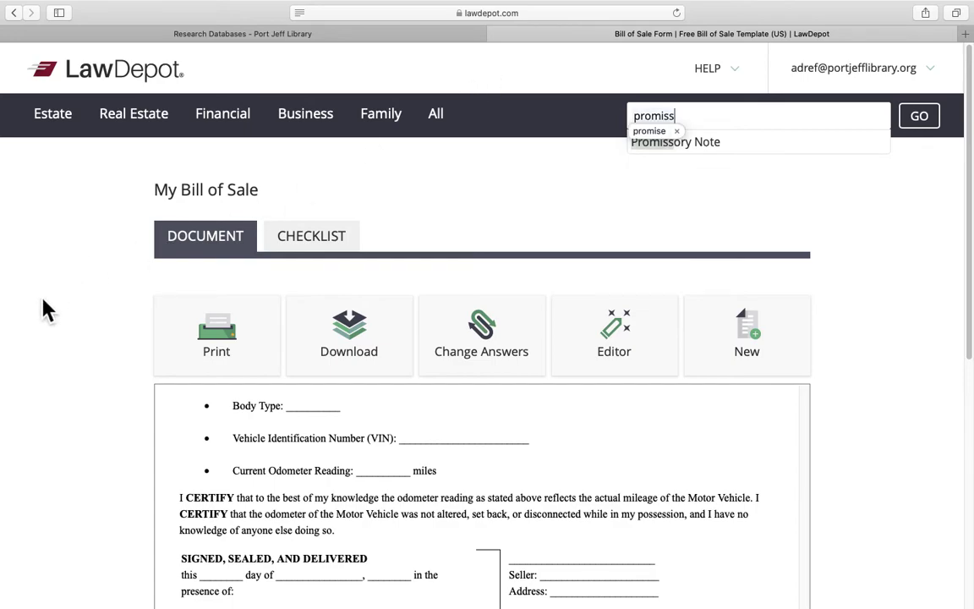
key("Return")
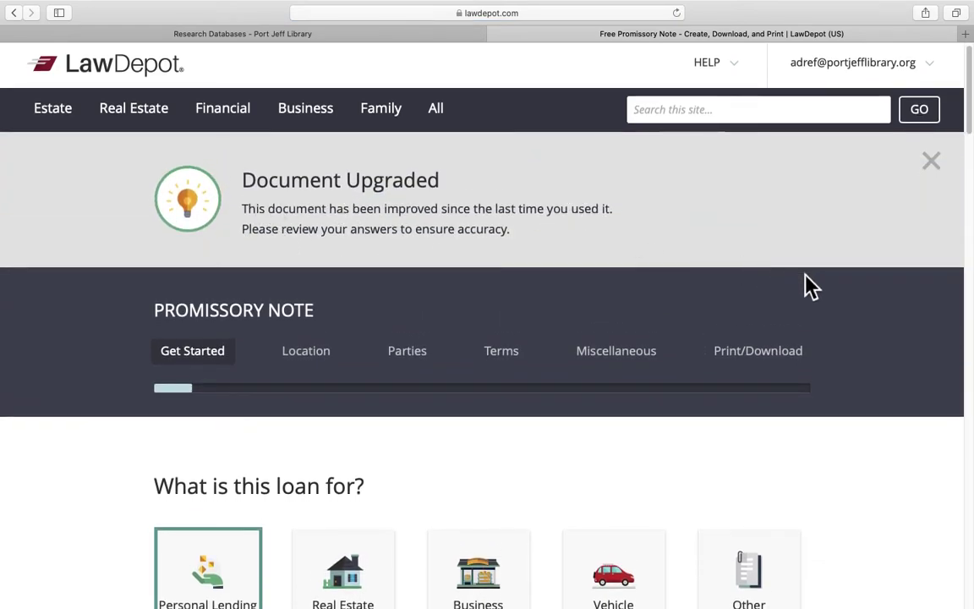
left_click(945, 171)
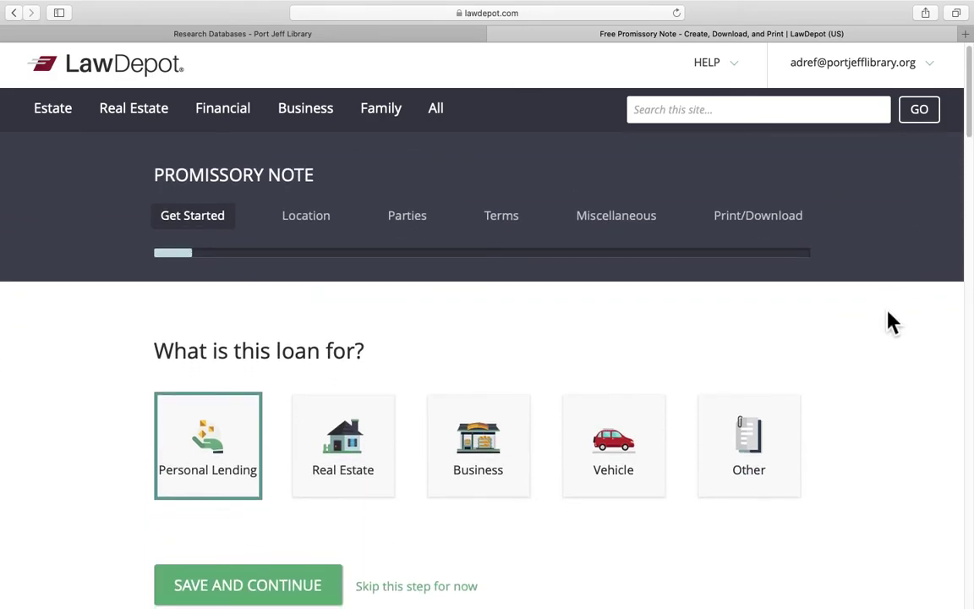
Set the loan type to Business and keep New York as the location
scroll(888, 320, "down", 1)
scroll(871, 321, "down", 1)
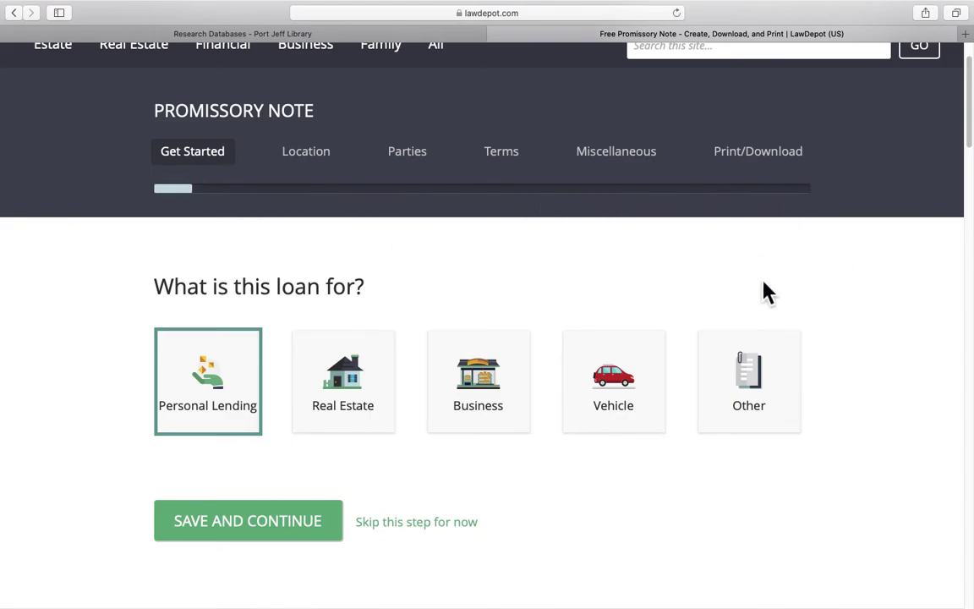
scroll(812, 330, "down", 2)
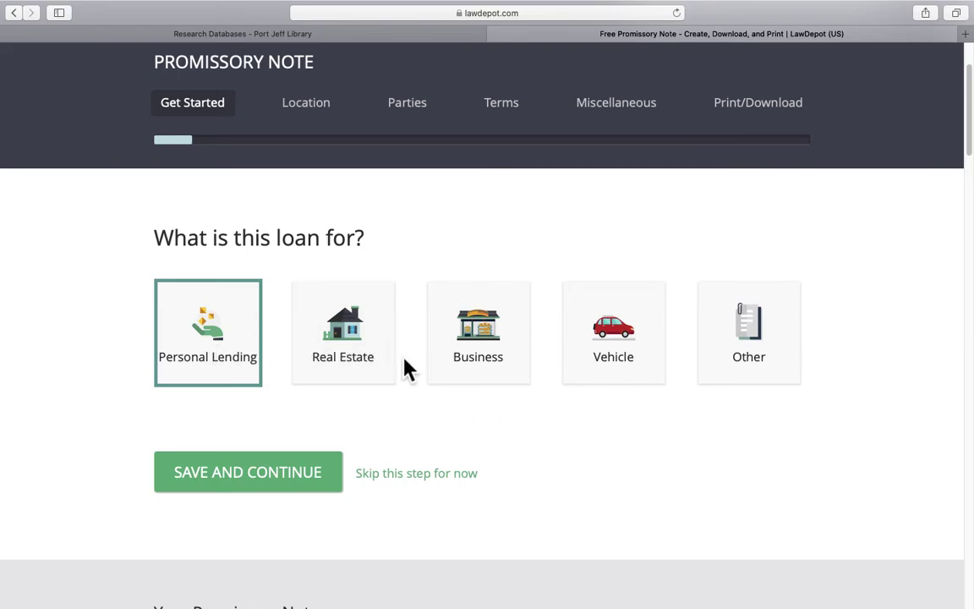
left_click(503, 354)
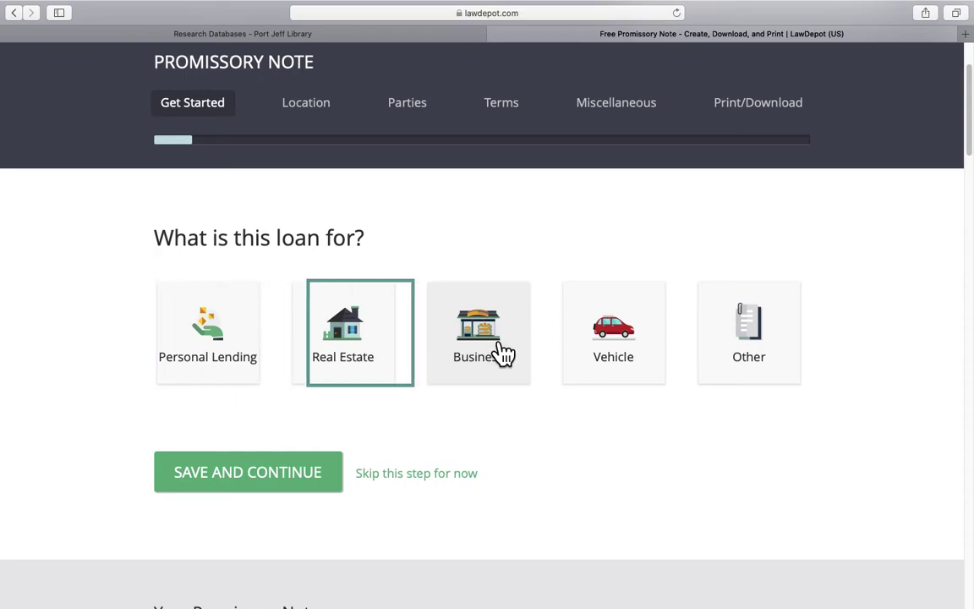
left_click(271, 489)
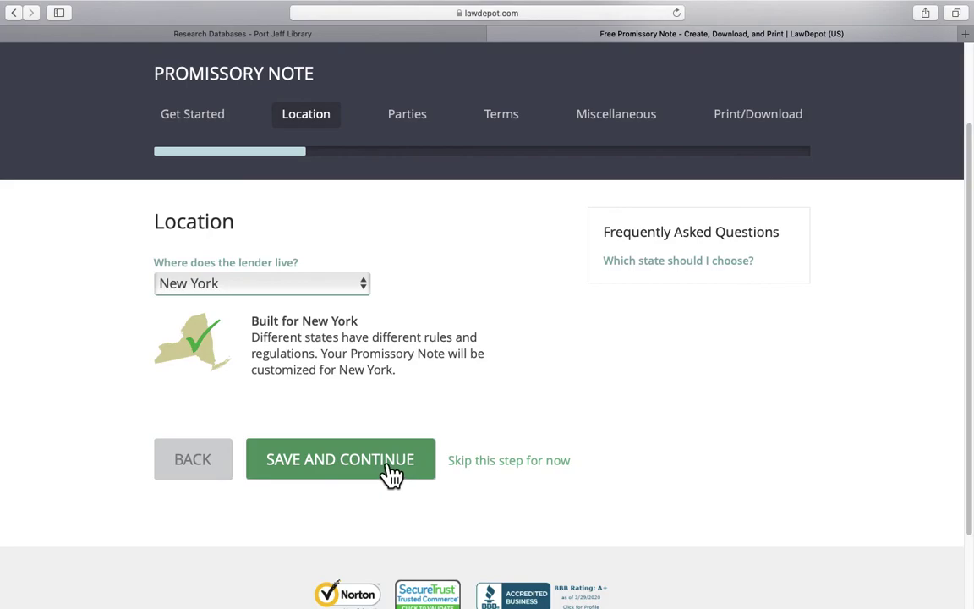
left_click(390, 470)
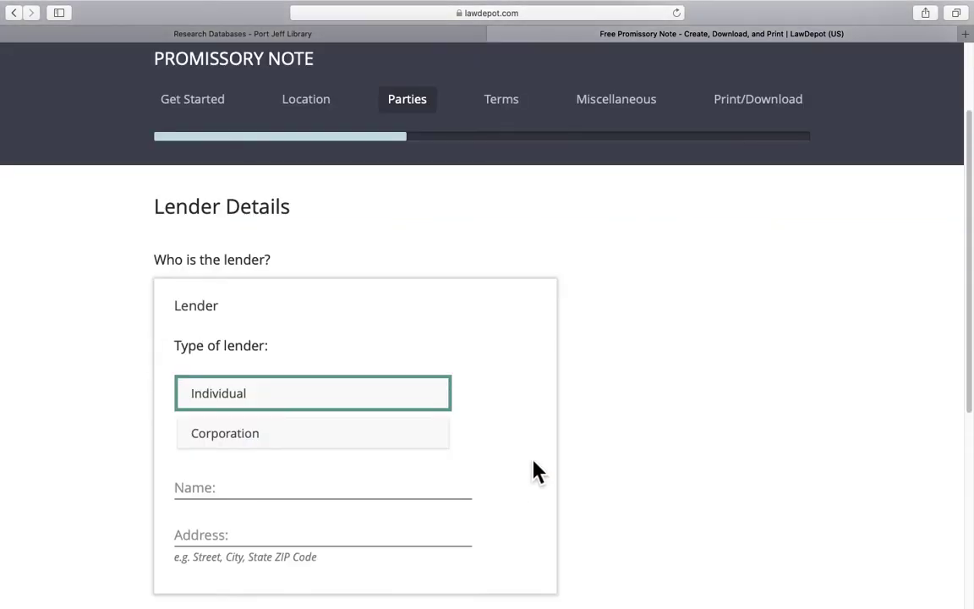
Skip ahead to the Print/Download preview of the promissory note
scroll(362, 442, "down", 3)
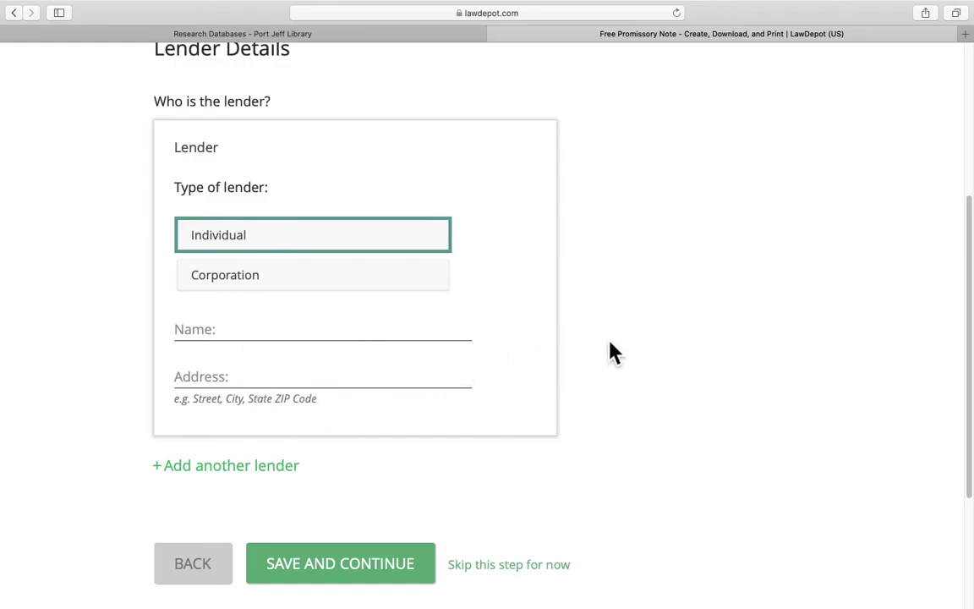
scroll(626, 338, "up", 3)
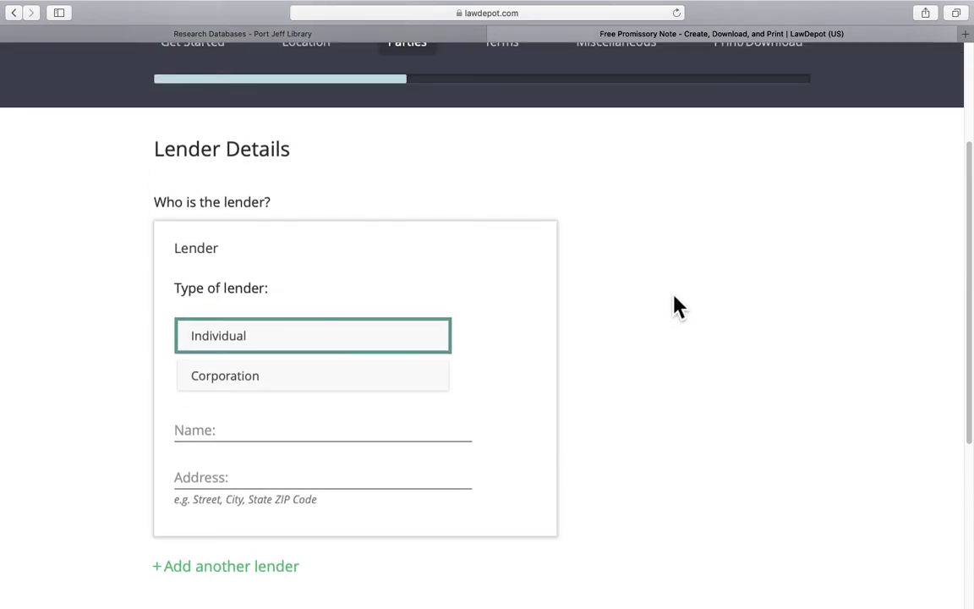
scroll(677, 306, "up", 3)
left_click(768, 167)
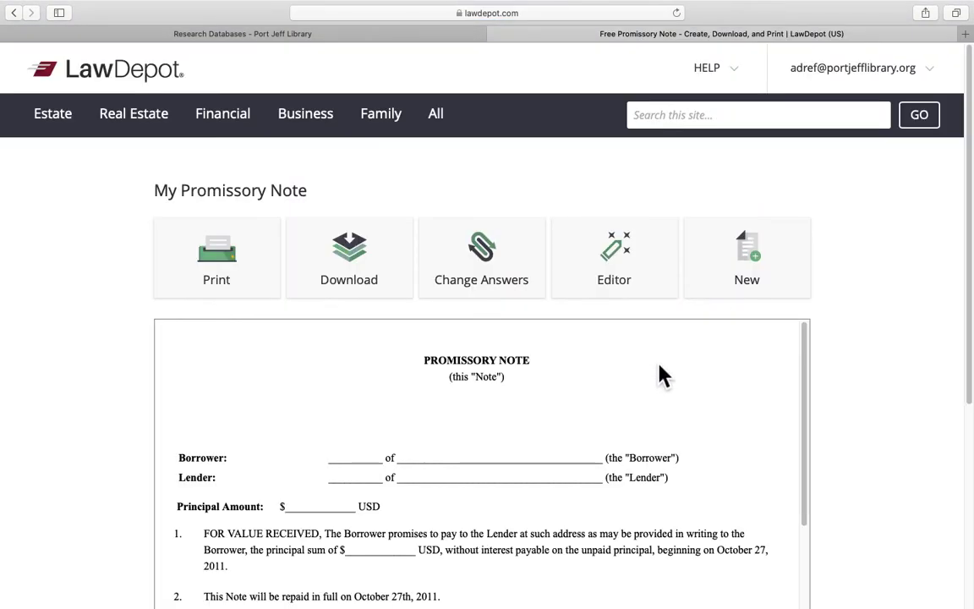
Scroll the promissory note preview through clause 6 and the blank signature lines
scroll(810, 376, "down", 1)
scroll(839, 264, "down", 3)
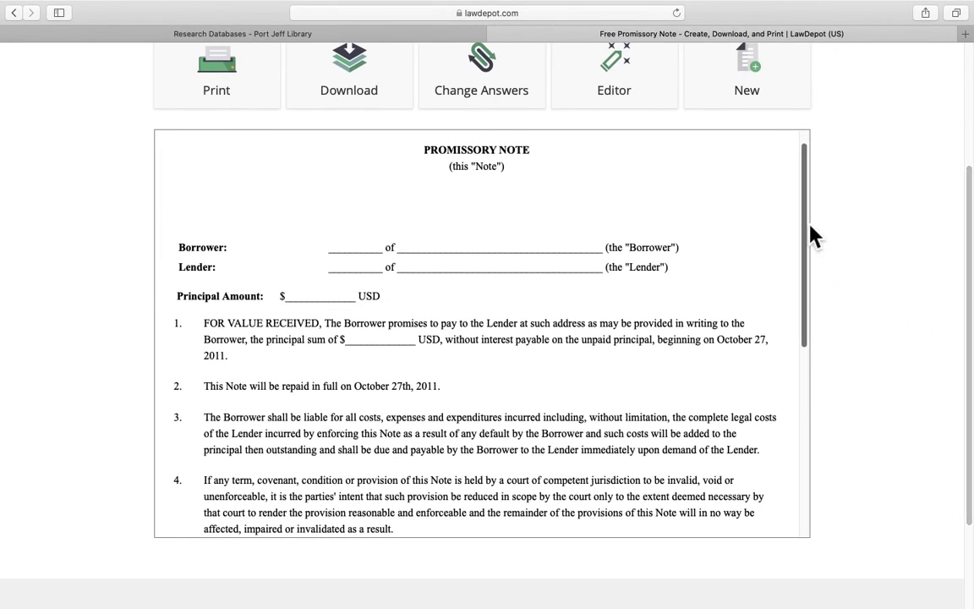
left_click_drag(810, 235, 809, 413)
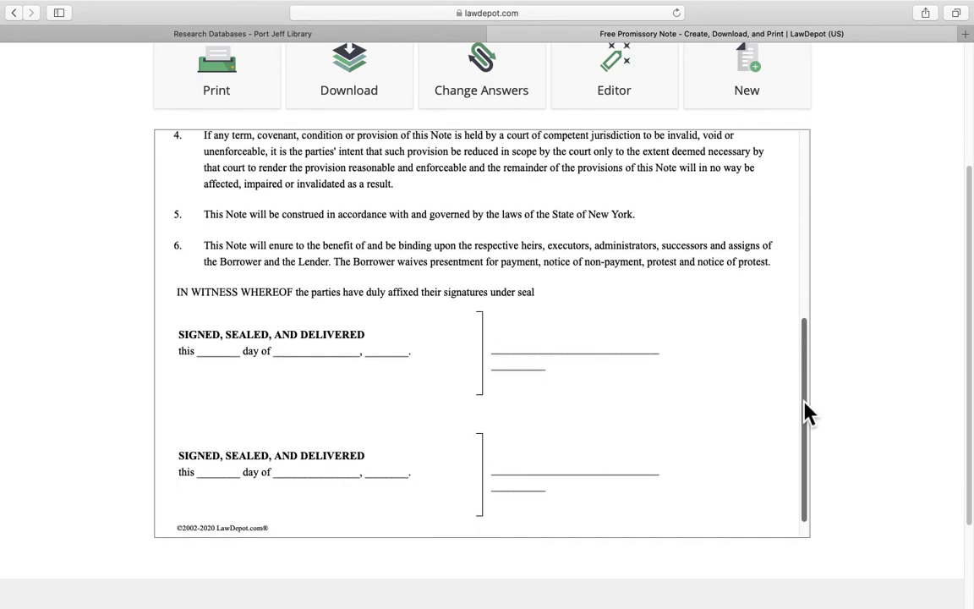
scroll(524, 429, "up", 3)
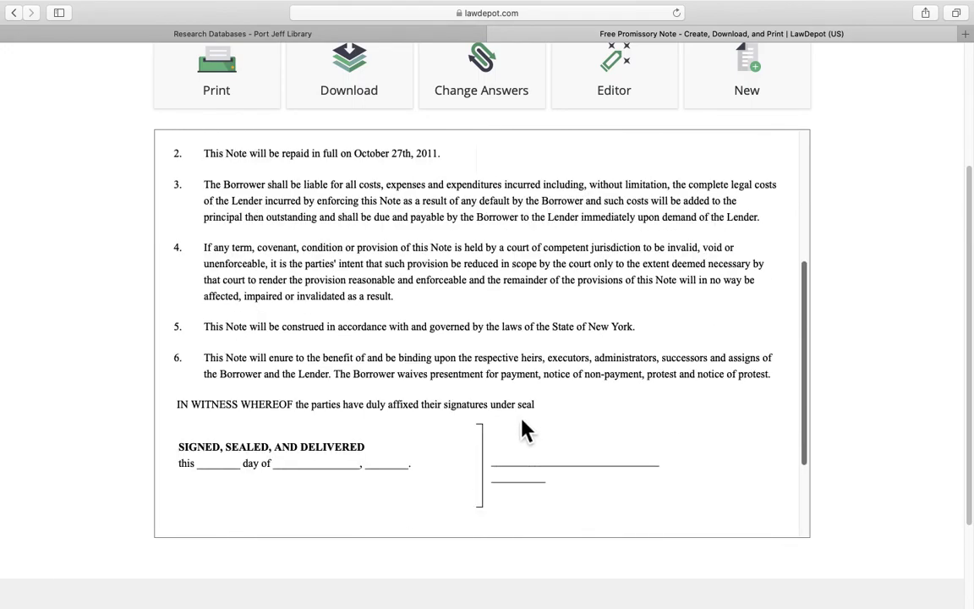
scroll(520, 427, "up", 1)
scroll(861, 354, "up", 5)
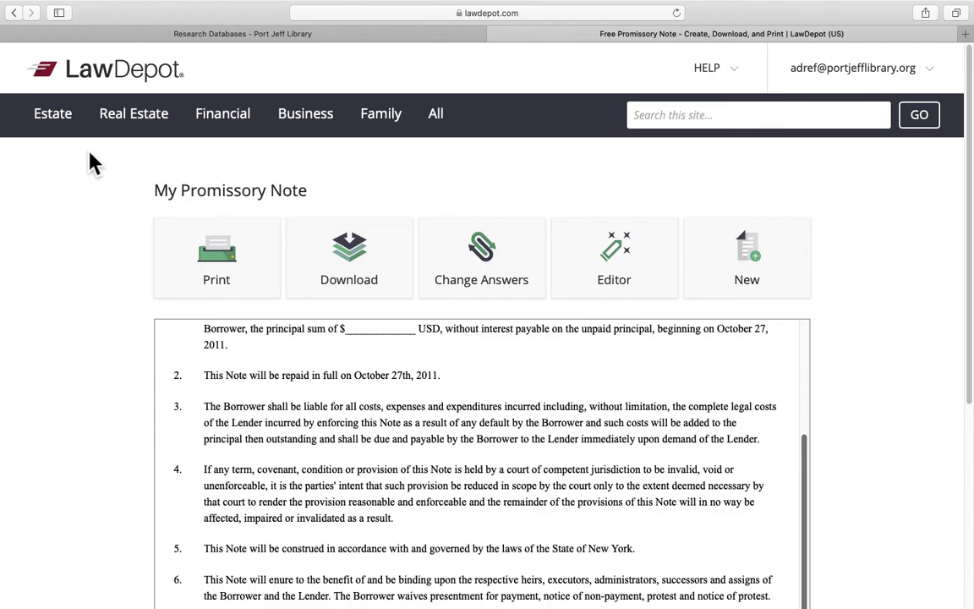
mouse_move(68, 135)
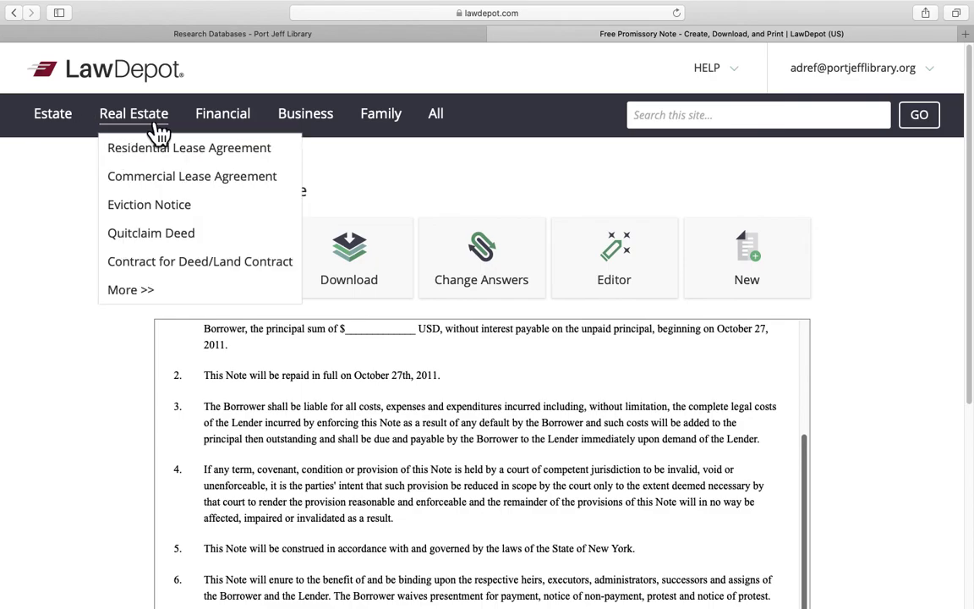
mouse_move(200, 122)
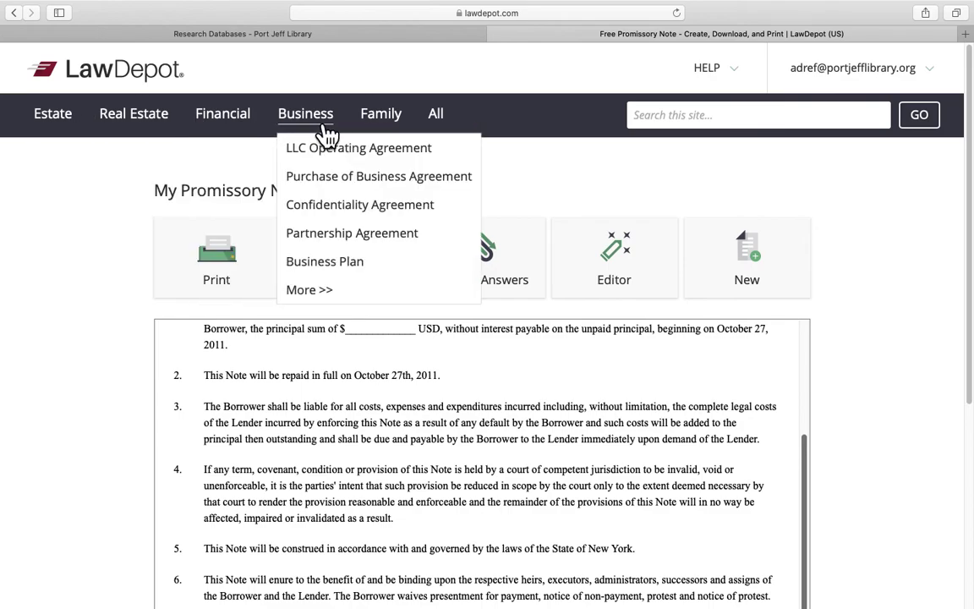
mouse_move(355, 119)
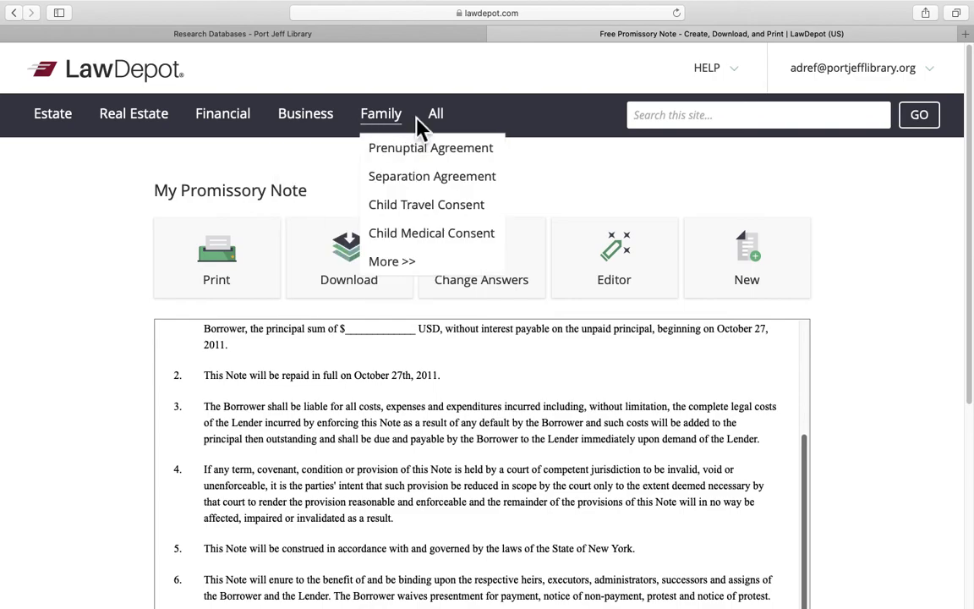